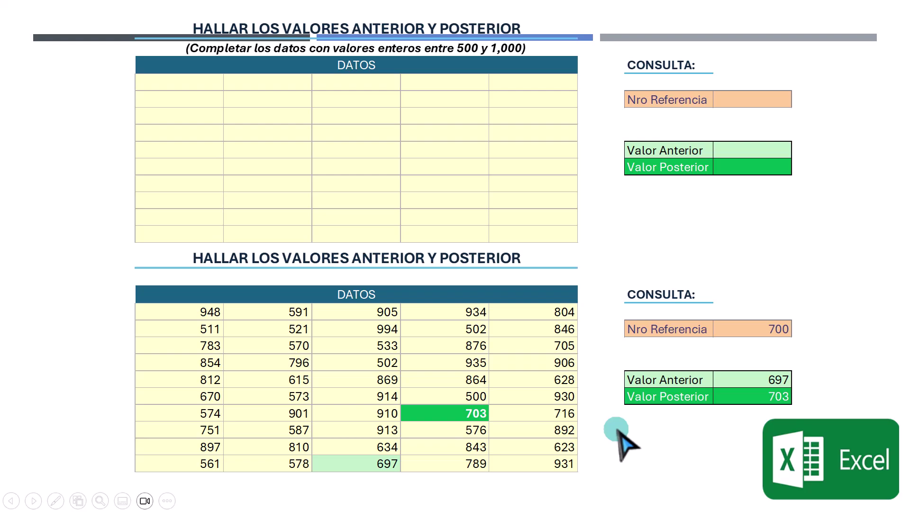
left_click(618, 430)
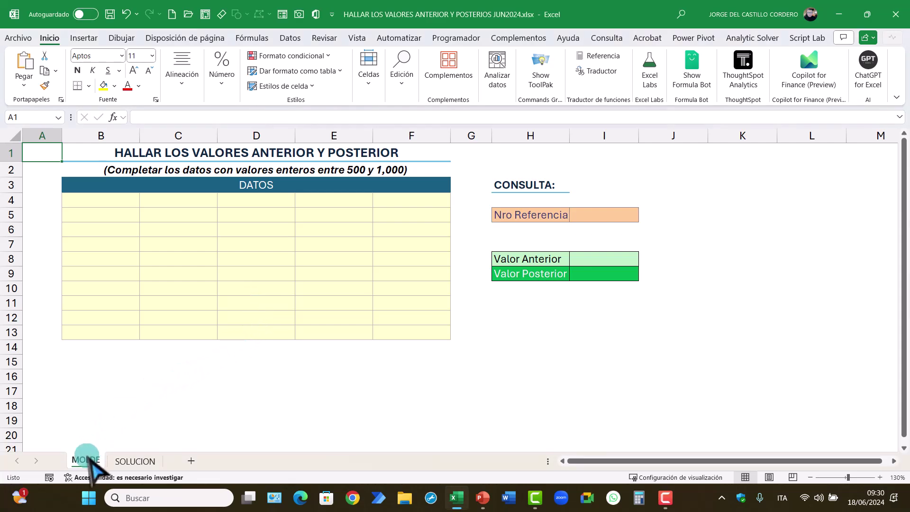
Step: On the SOLUCION sheet, set the query's reference number in cell I5 to 650
left_click(127, 462)
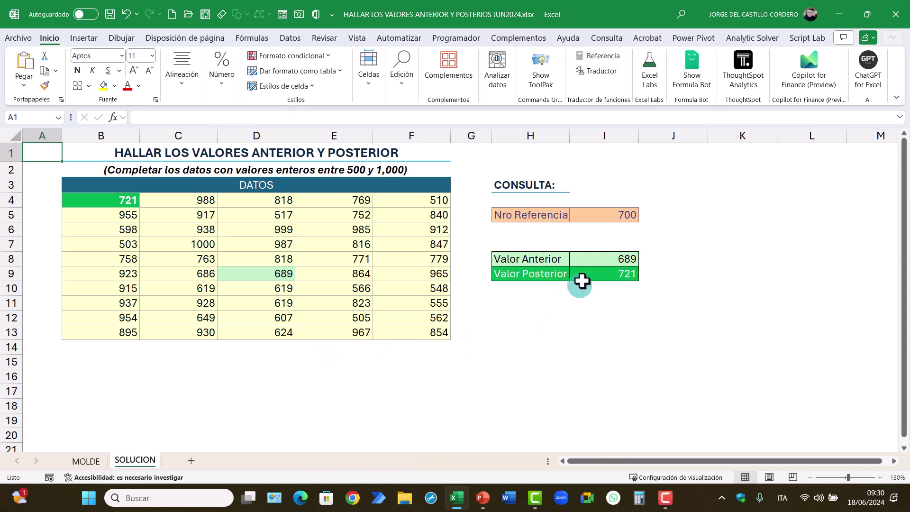
left_click(620, 214)
type("650")
key("Return")
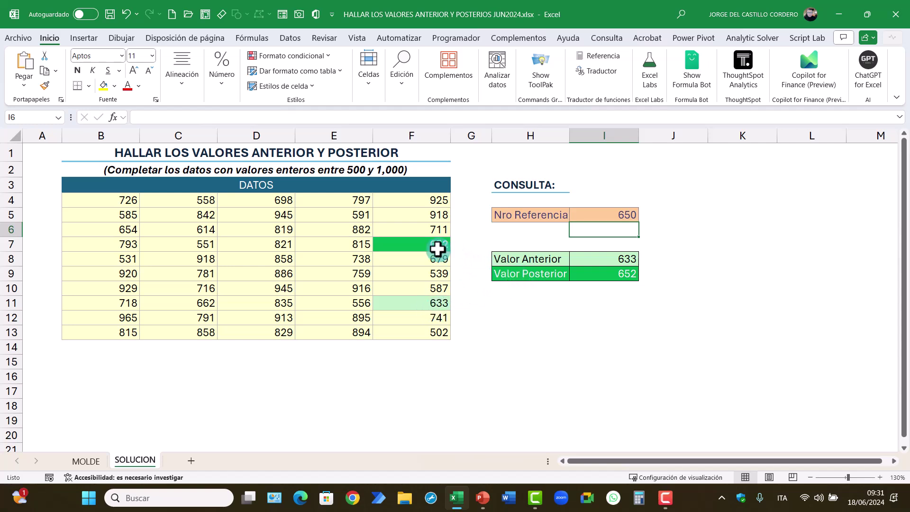
Step: Change the reference number on the SOLUCION sheet to 800
left_click(599, 215)
type("800")
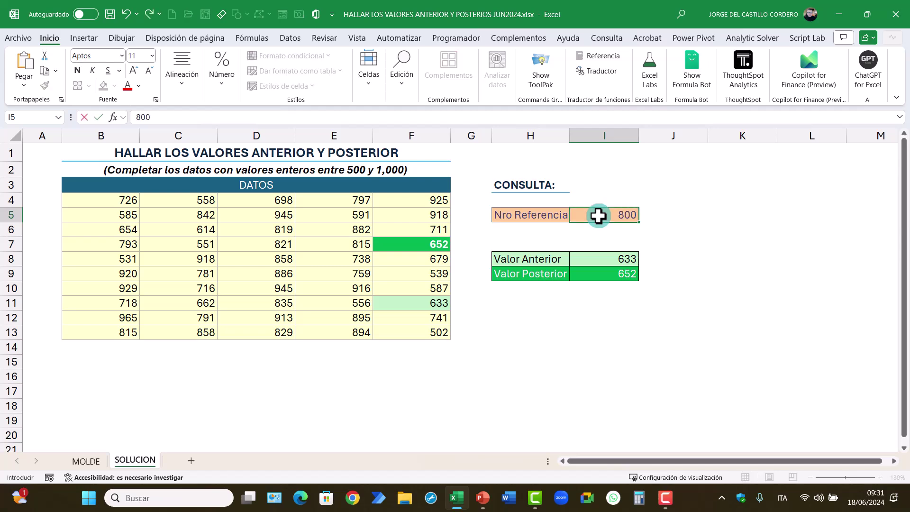
key("Return")
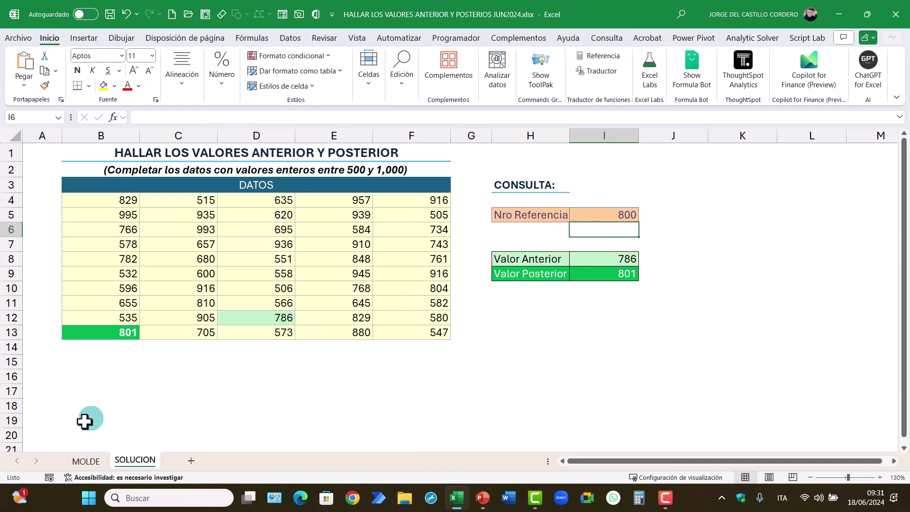
Step: On the MOLDE sheet, start a MATRIZALEAT formula in cell B4, the first cell of the empty DATOS range
left_click(85, 460)
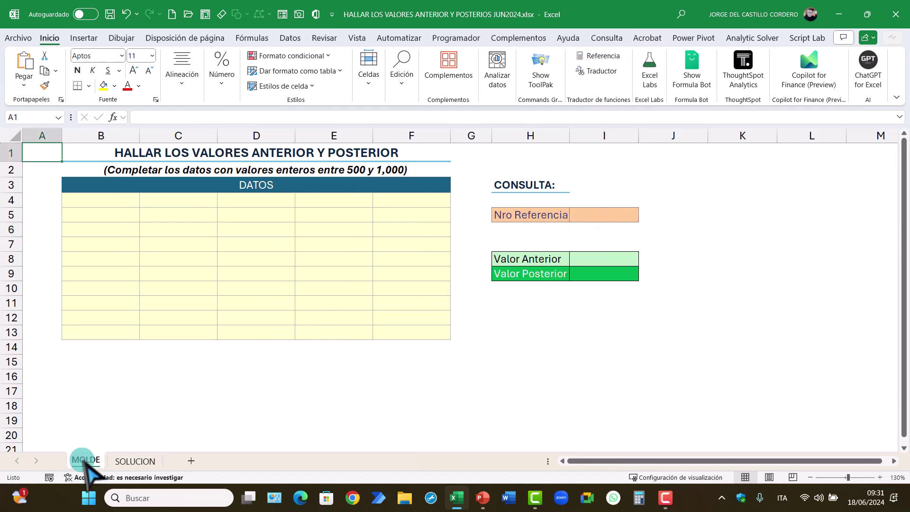
left_click(118, 205)
left_click_drag(118, 206, 424, 330)
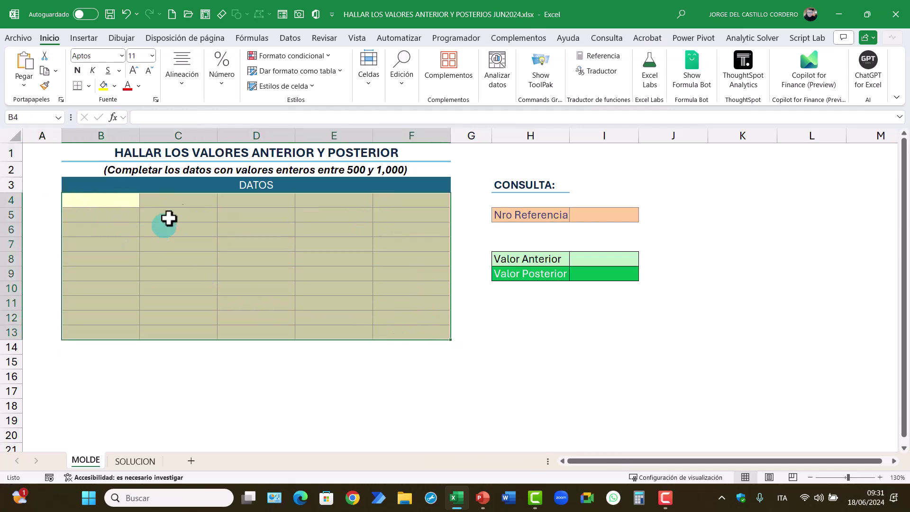
left_click(129, 204)
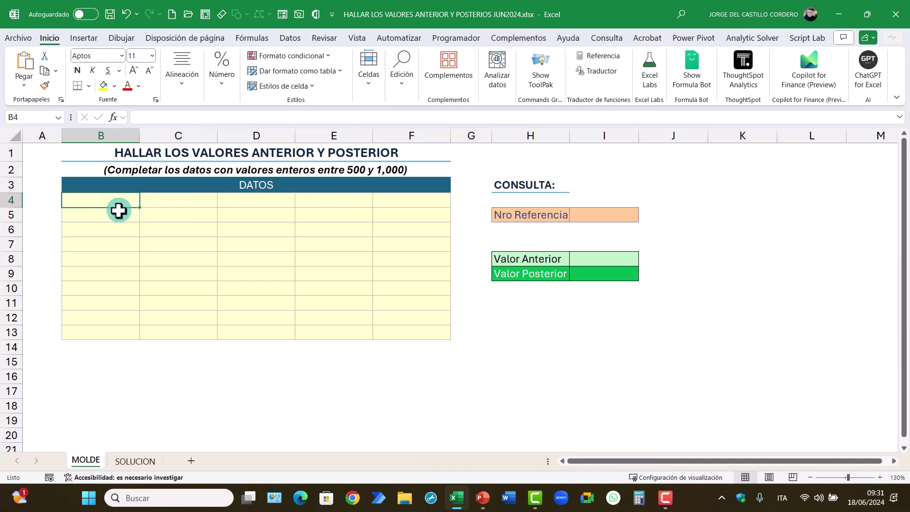
type("=")
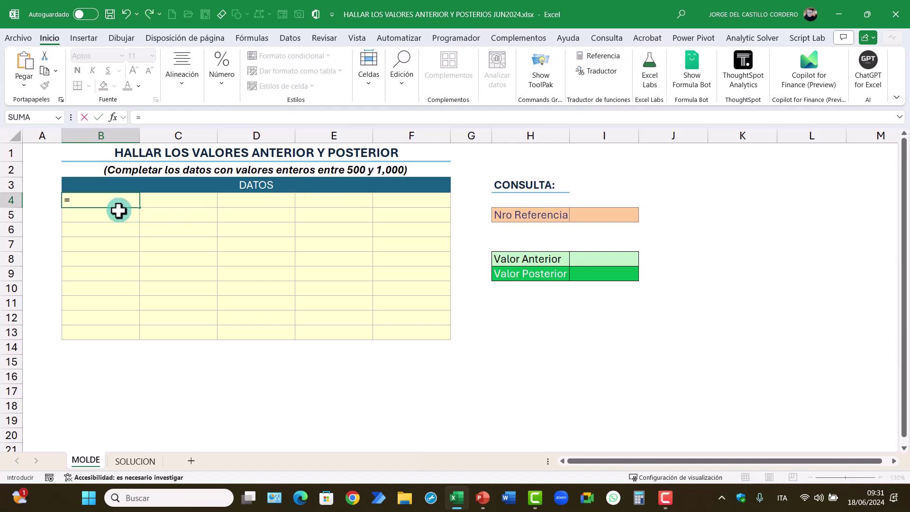
type("M")
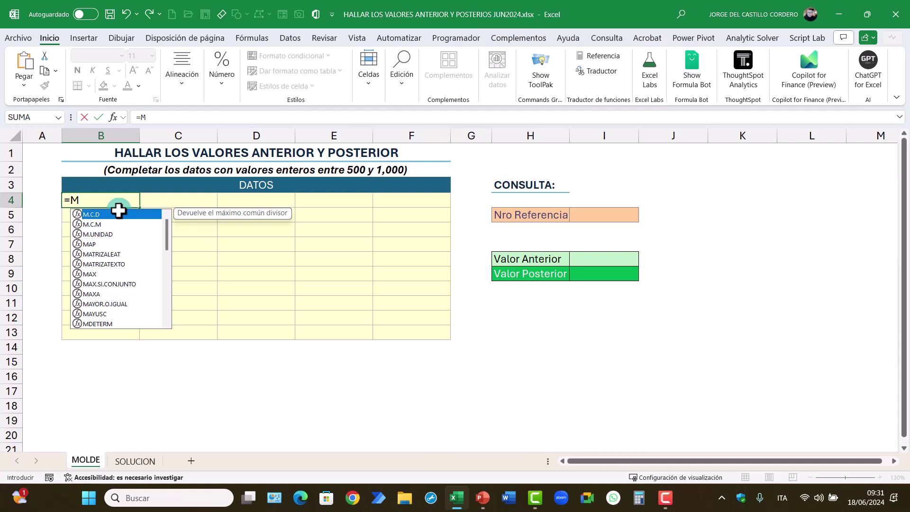
double_click(111, 256)
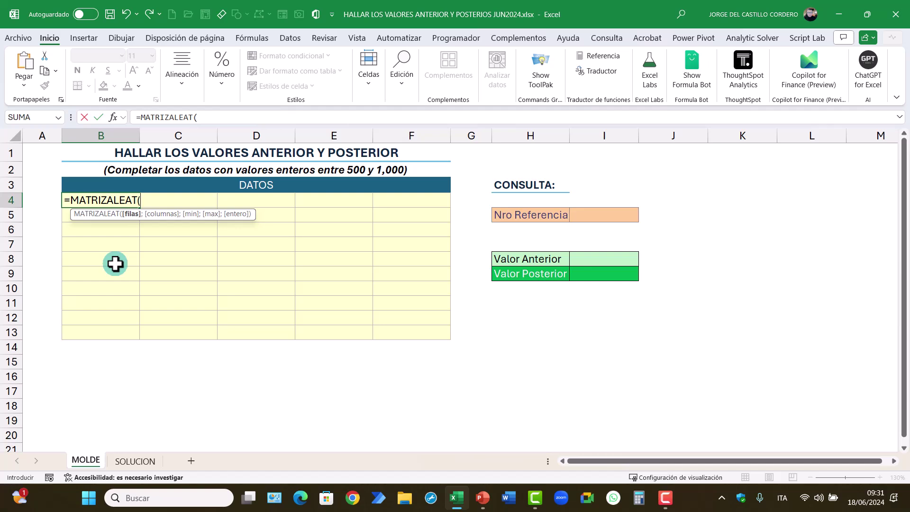
Step: Complete the MATRIZALEAT formula with 10 rows, 5 columns, minimum 500, maximum 1000 and VERDADERO for whole numbers
type("10;")
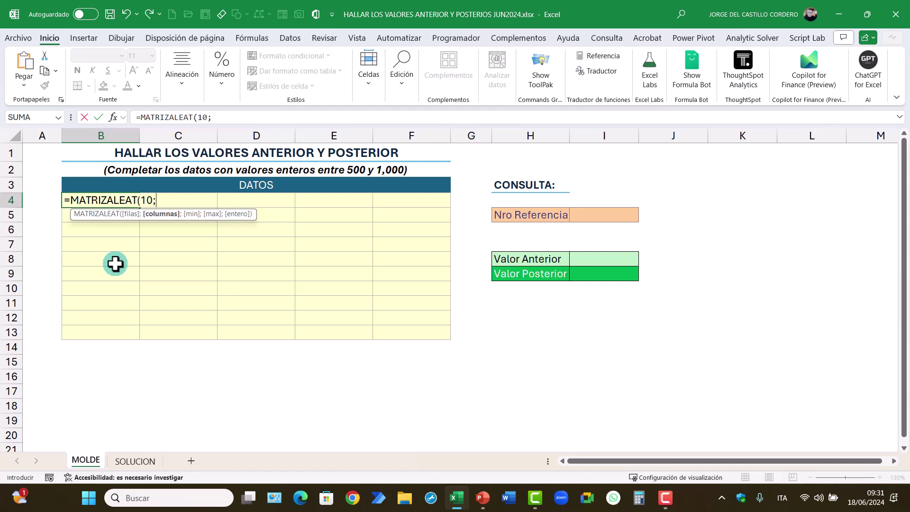
type("5;500")
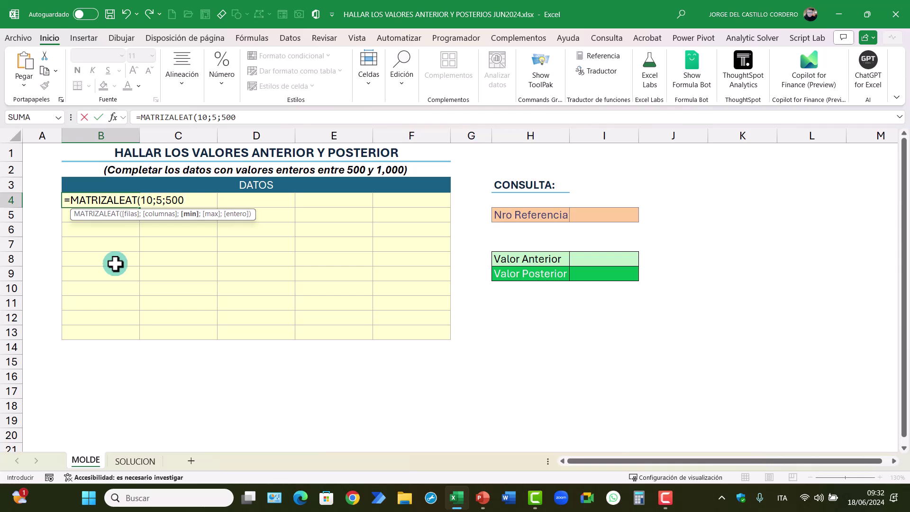
type(";1000")
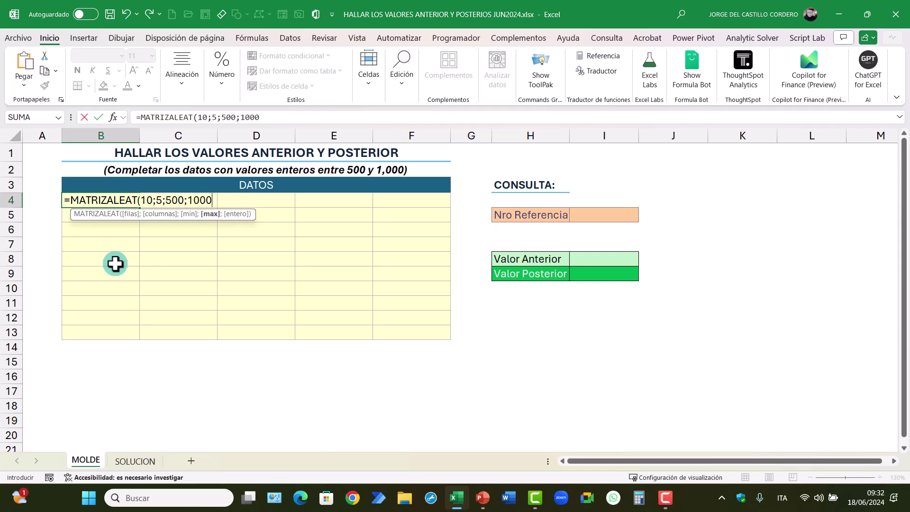
type(";")
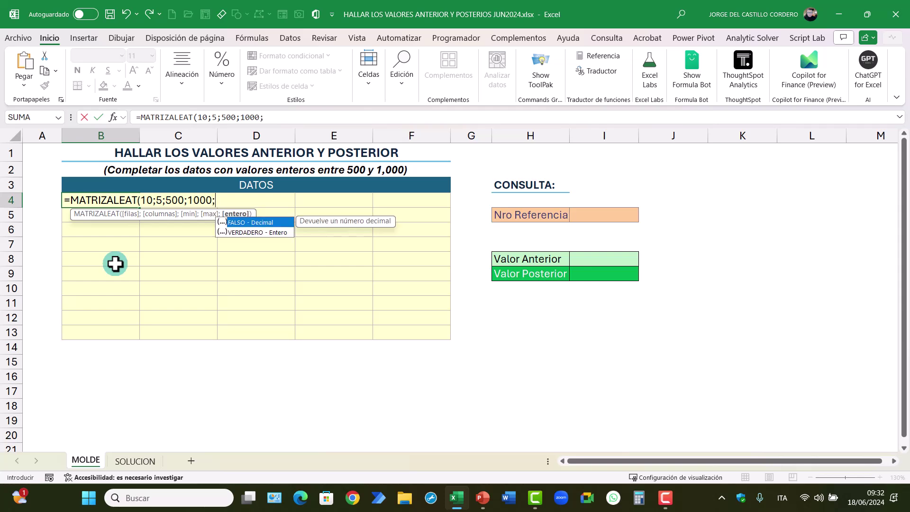
left_click(252, 233)
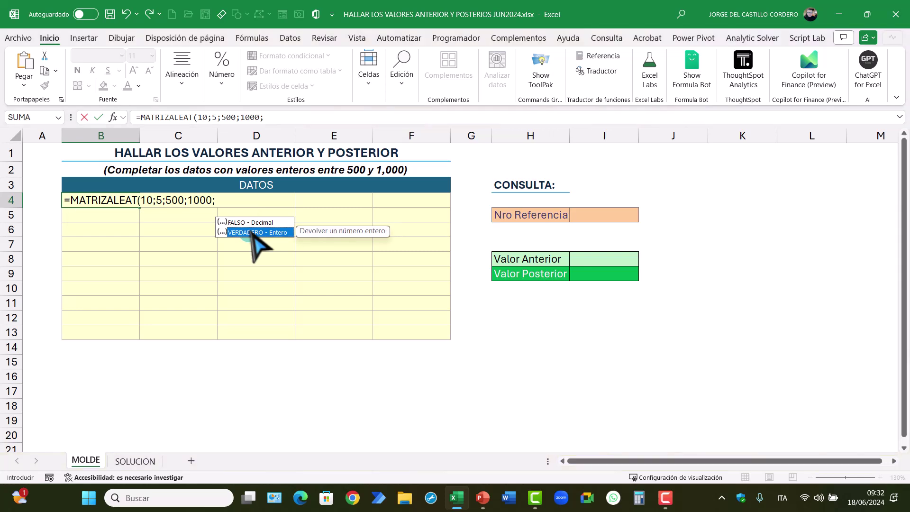
double_click(252, 233)
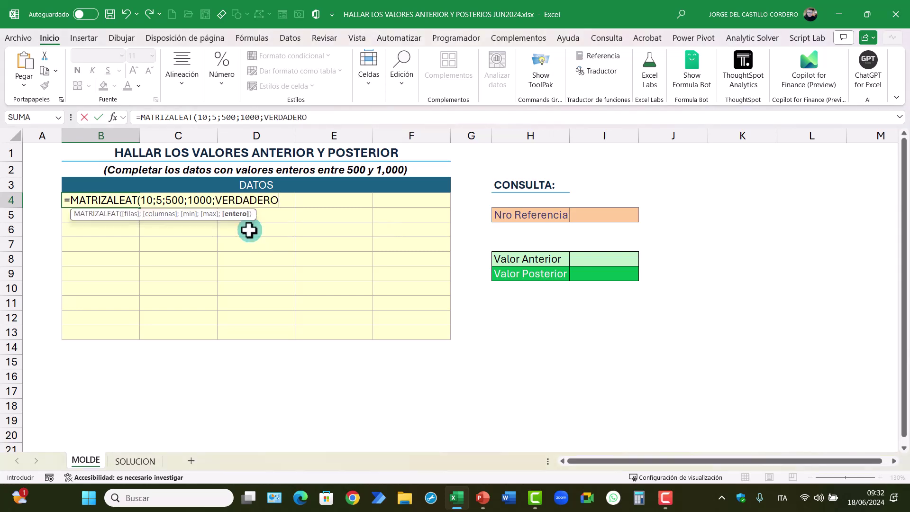
type(")")
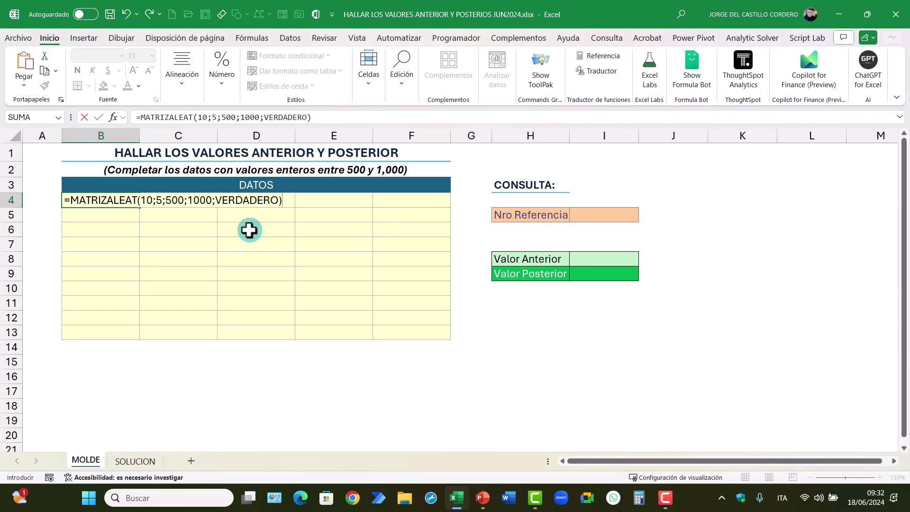
key("Return")
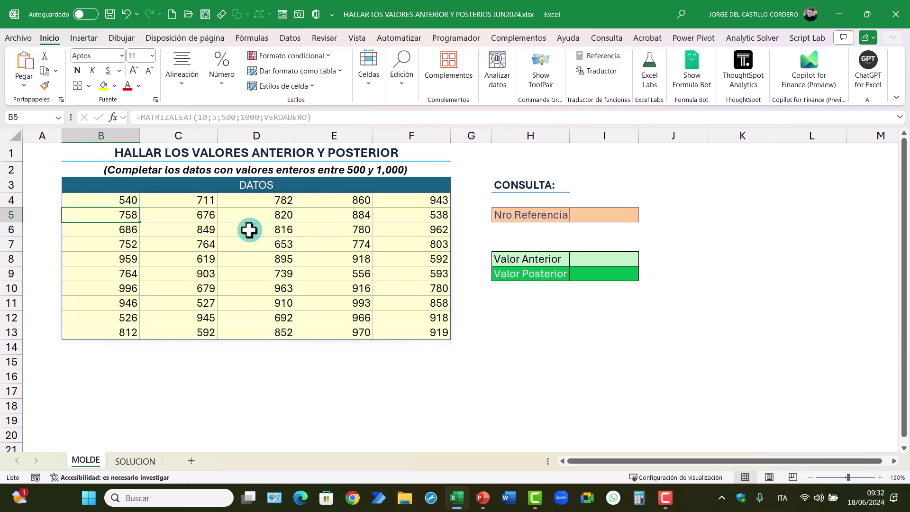
left_click(121, 198)
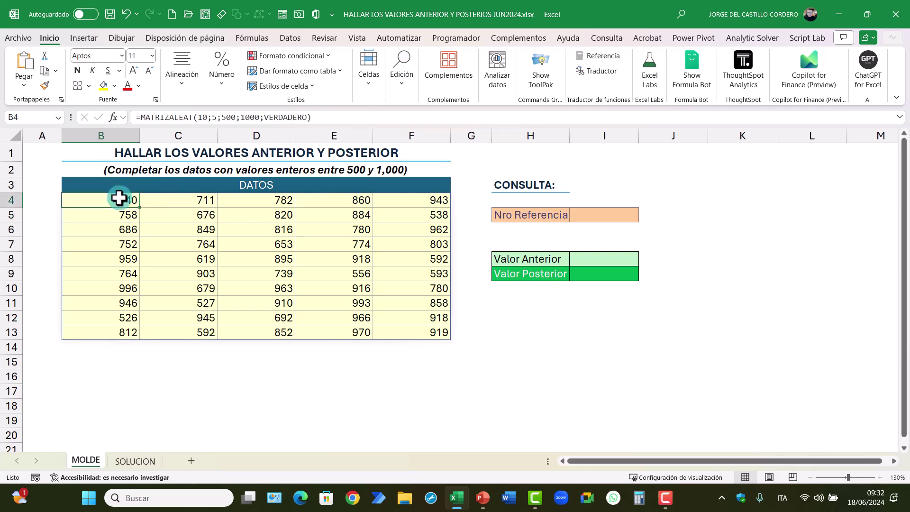
Step: Set the Nro Referencia value in cell I5 to 750
left_click(618, 215)
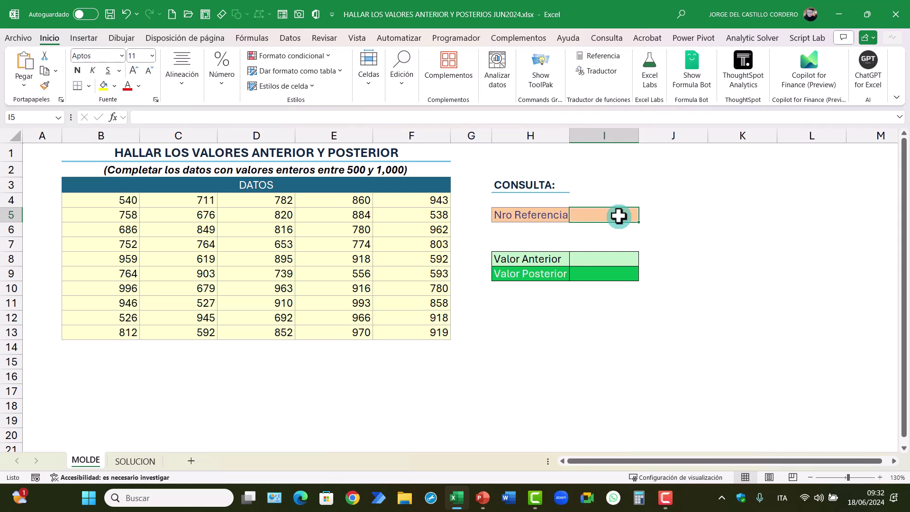
type("750")
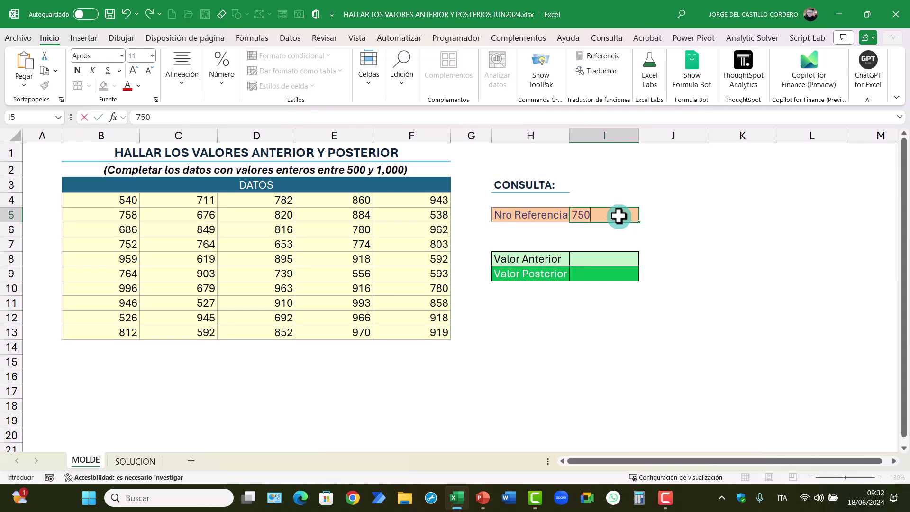
key("Return")
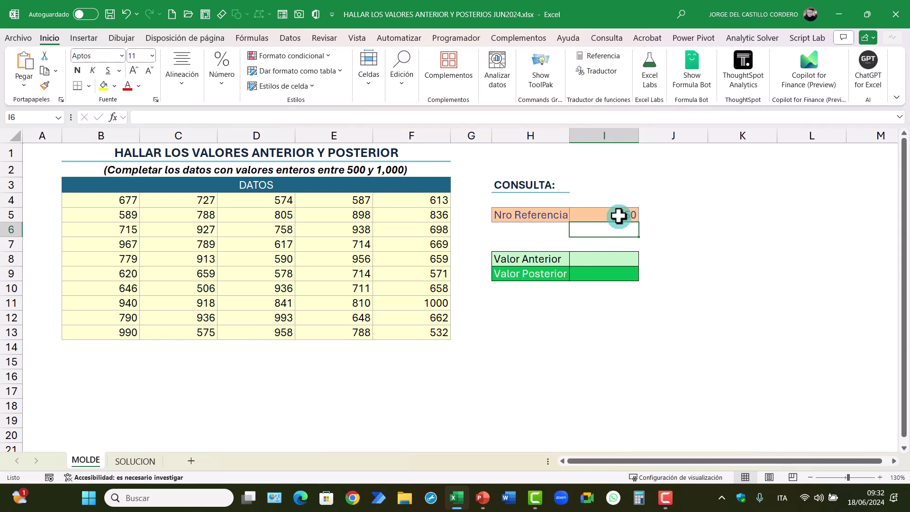
Step: Start a BUSCARX formula in the Valor Anterior cell I8, using the reference number in I5 as the lookup value
left_click(603, 256)
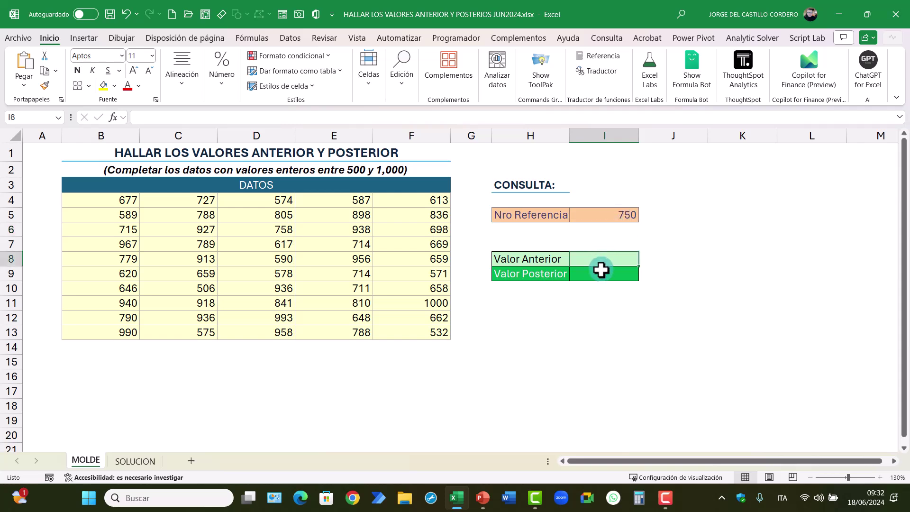
left_click(601, 269)
left_click(603, 257)
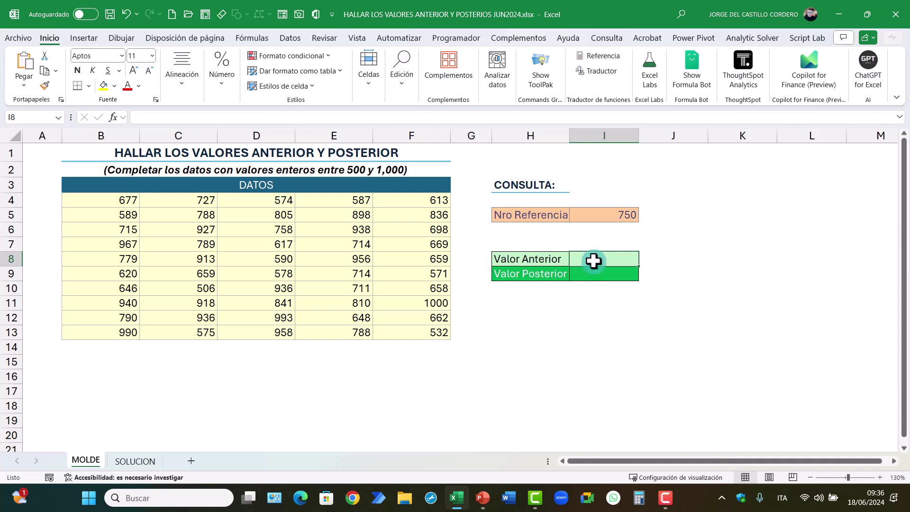
type("=")
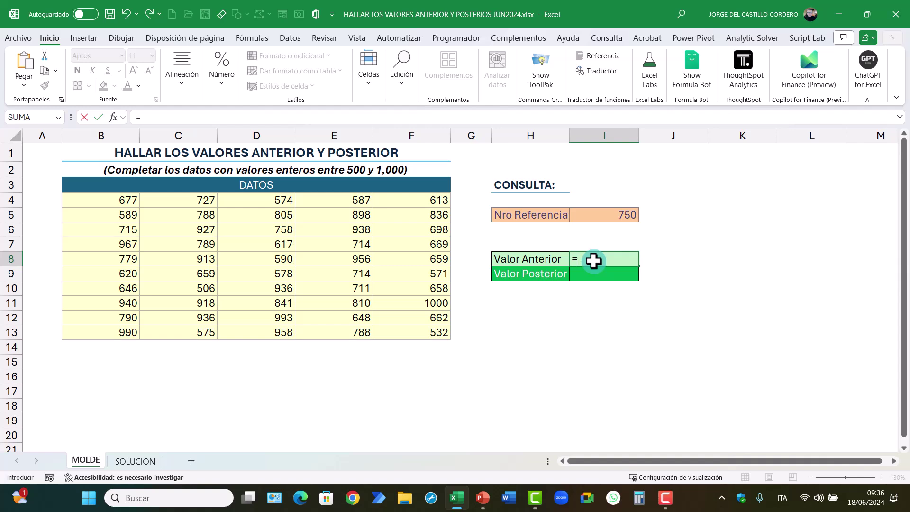
type("BUSCA")
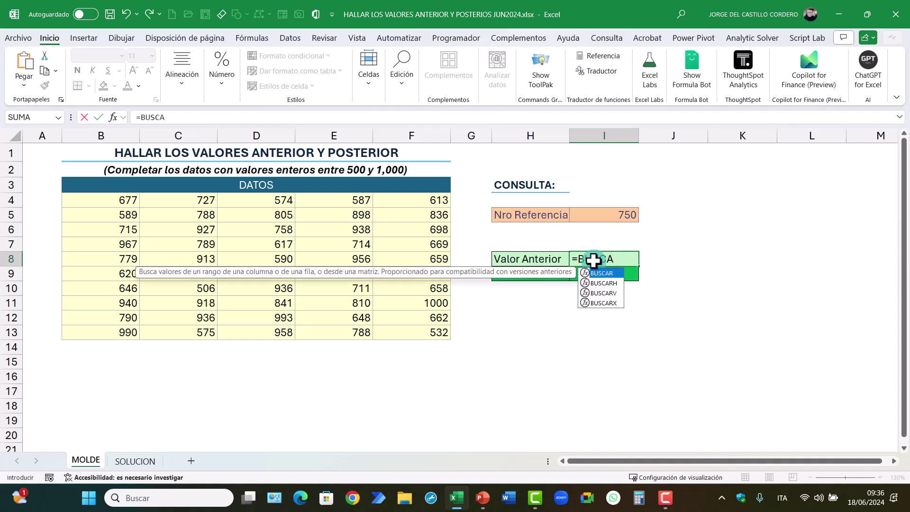
double_click(606, 303)
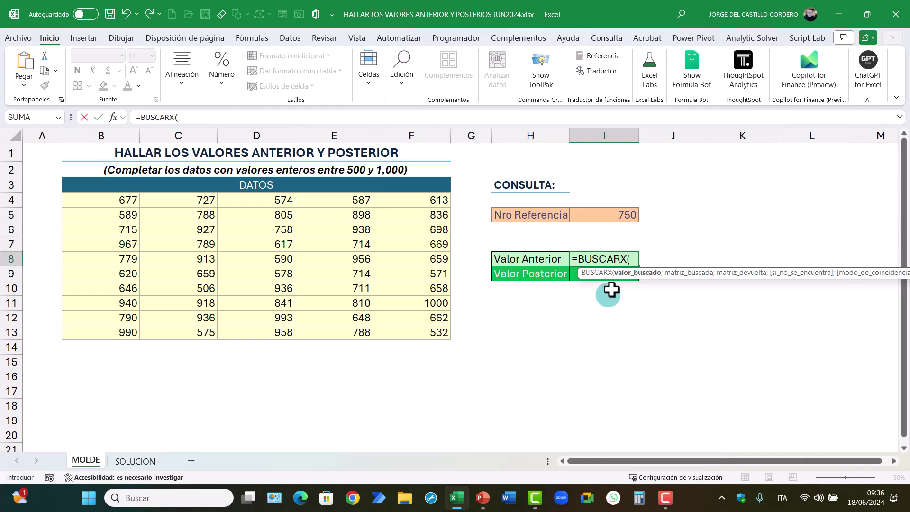
left_click(627, 217)
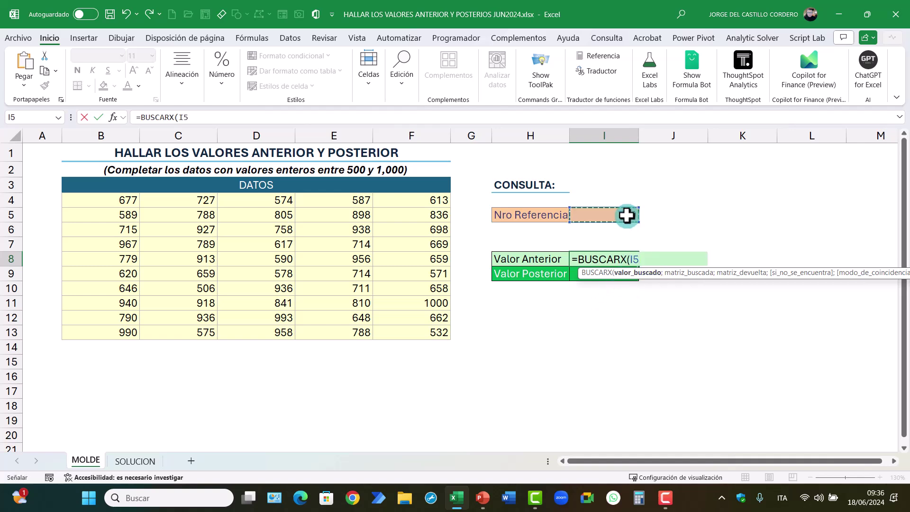
type(";")
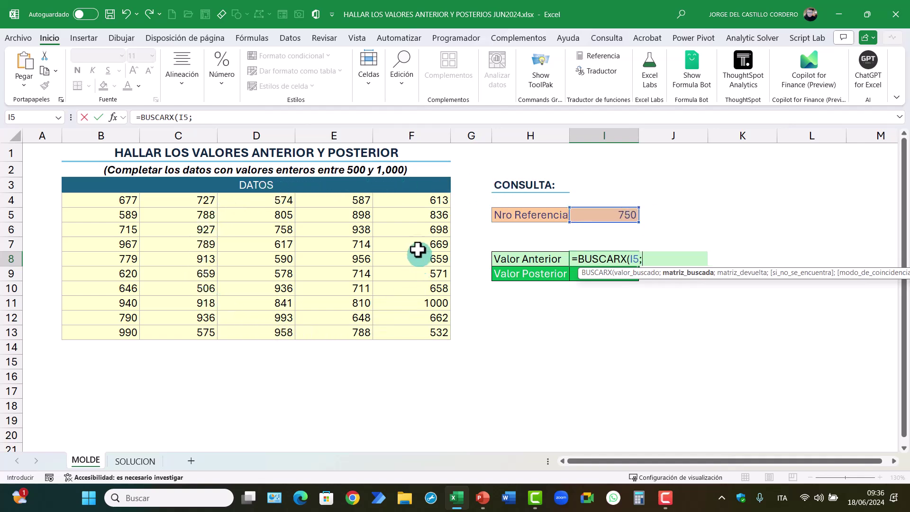
Step: Enter ENCOL(B4#) as the lookup array of the BUSCARX formula, ready for the return array argument
type("ENCOL")
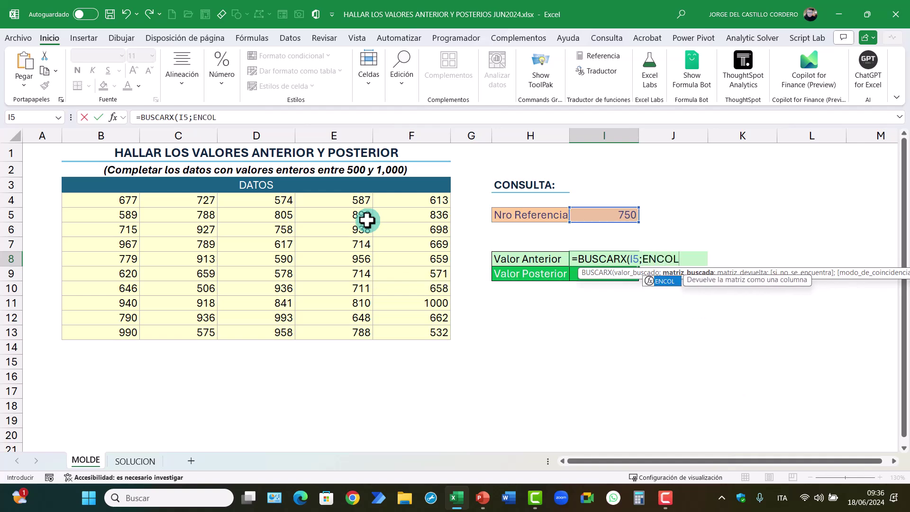
type("(")
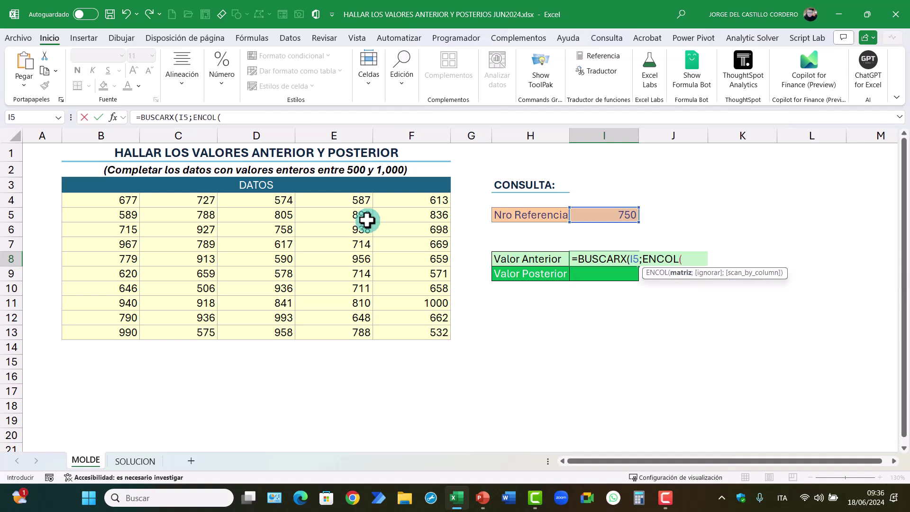
left_click(125, 205)
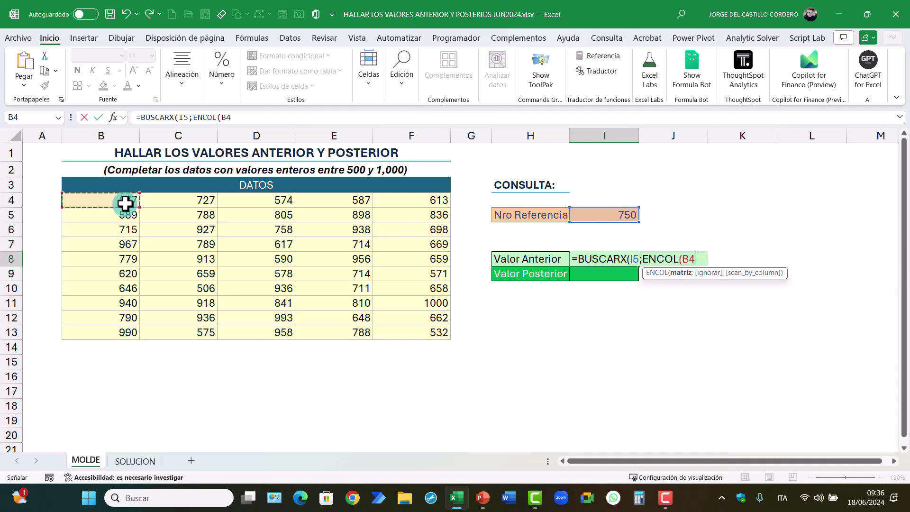
type("#")
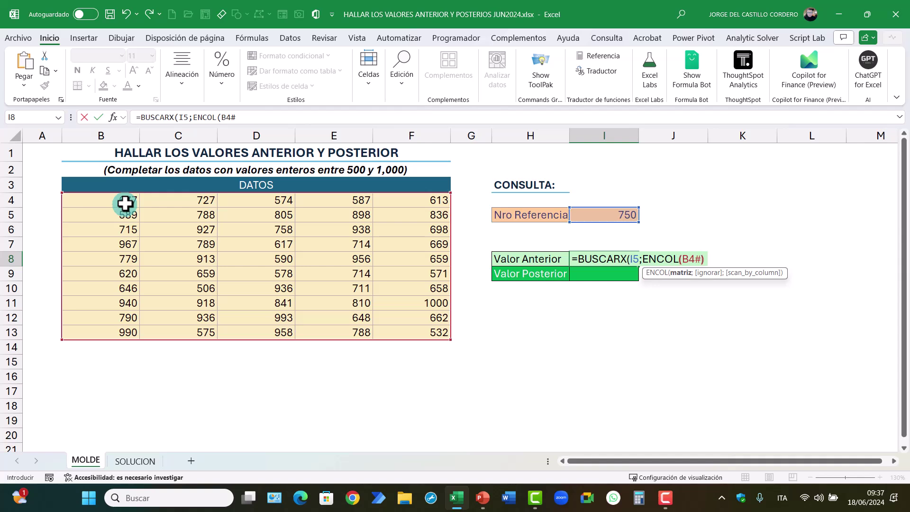
type(");")
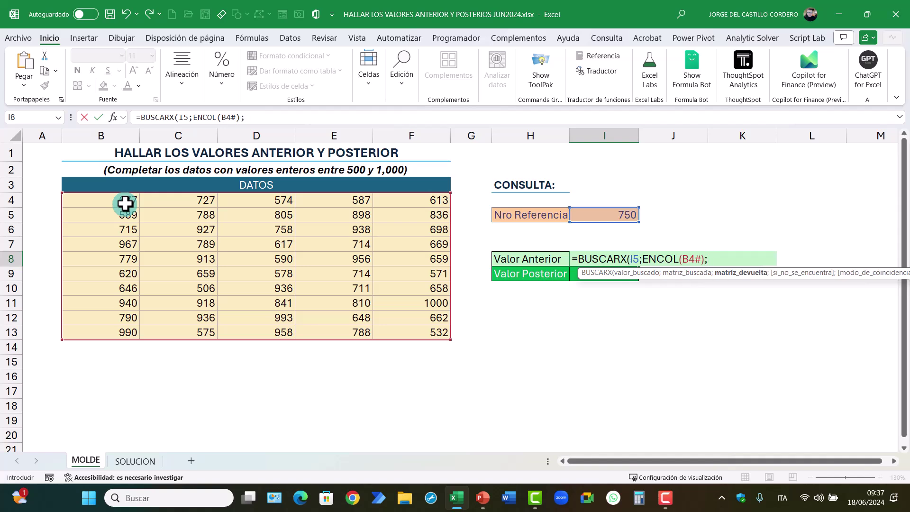
Step: Enter ENCOL(B4#) as the return array of the BUSCARX formula and "" as its not-found value
type("ENCOL(")
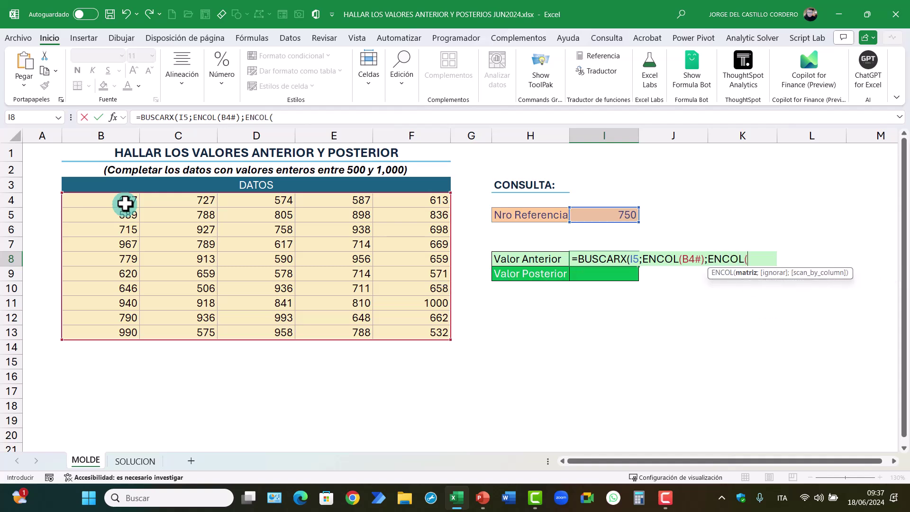
left_click(104, 202)
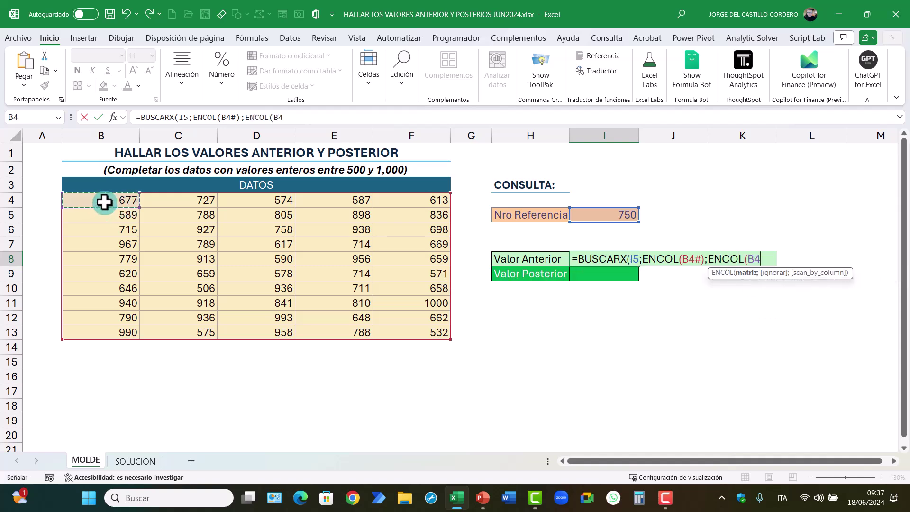
type("#")
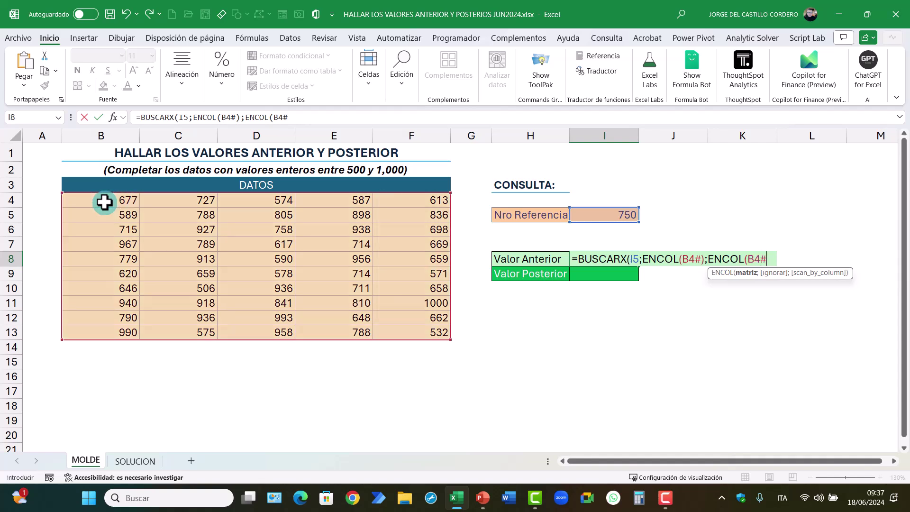
type(")")
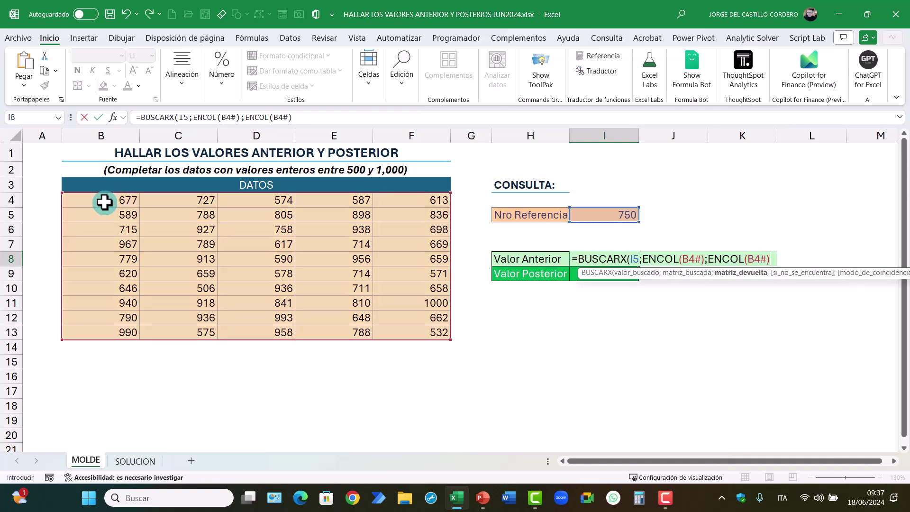
type(";")
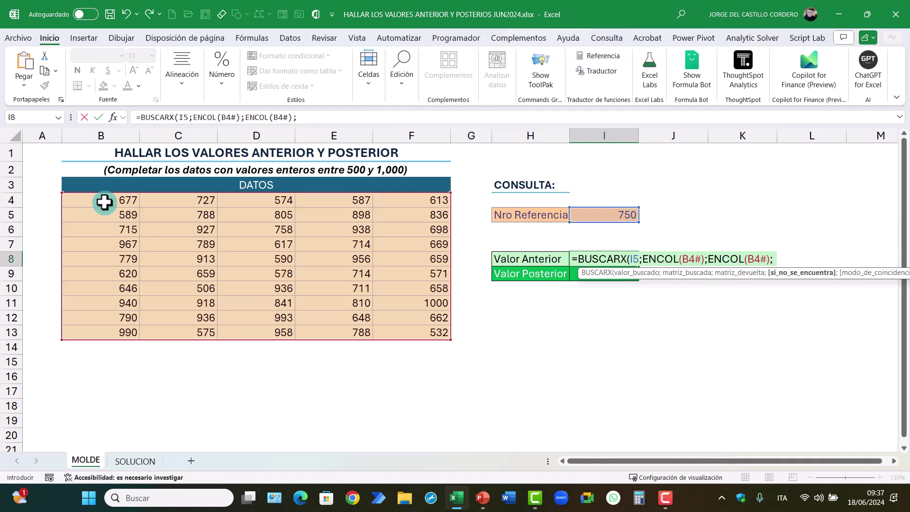
type("\"\"")
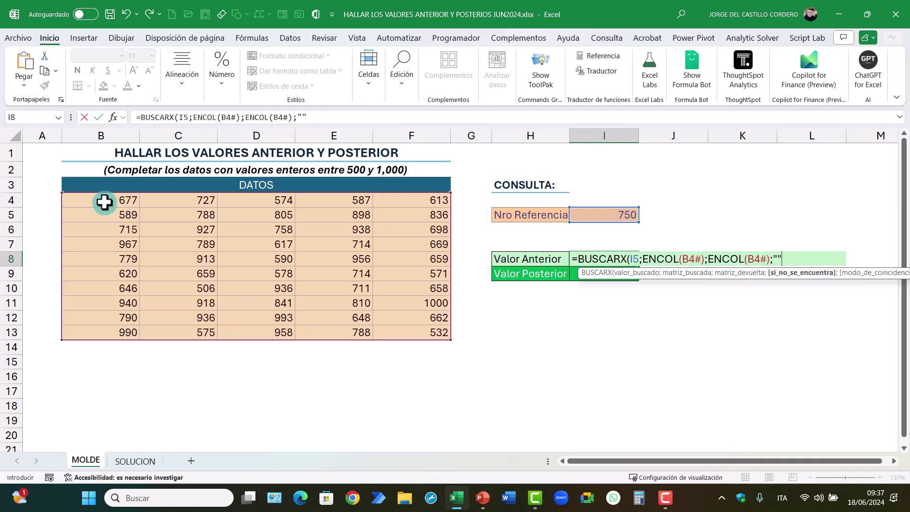
Step: Complete the BUSCARX formula in I8 with the match mode array {-1;1}
type(";")
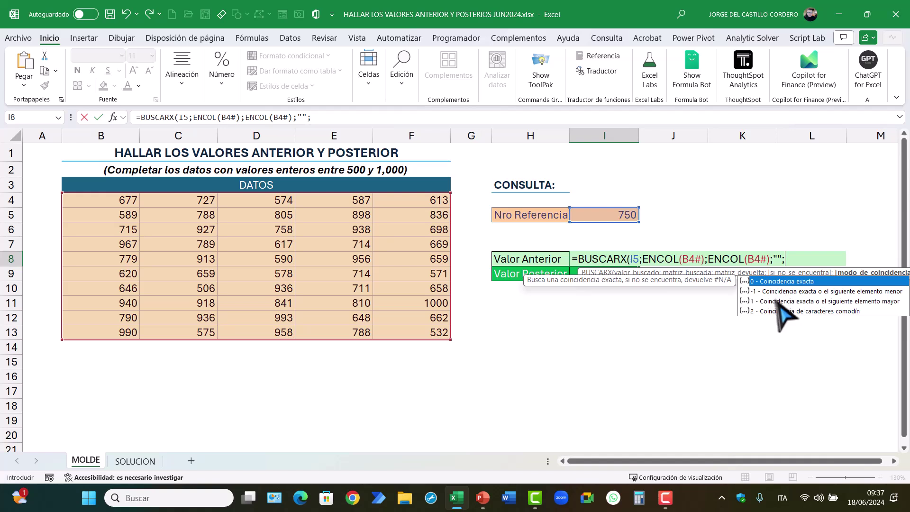
left_click(790, 262)
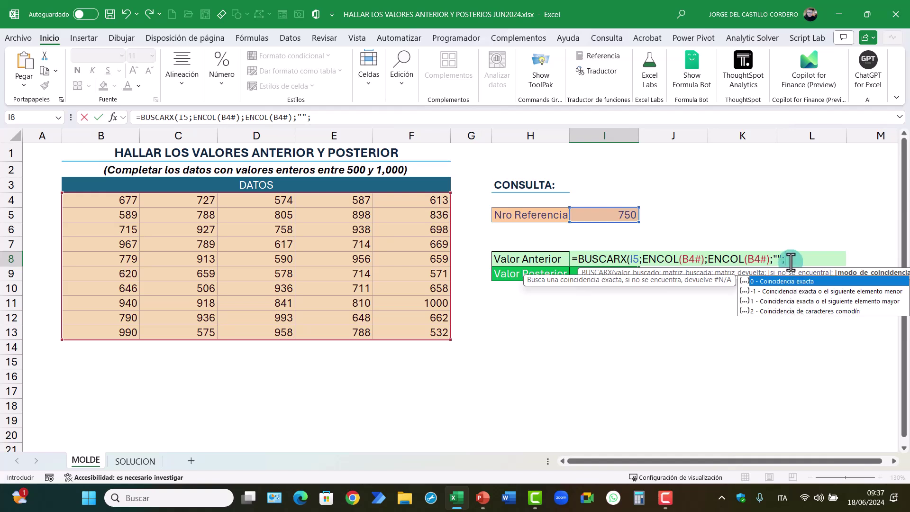
left_click(791, 261)
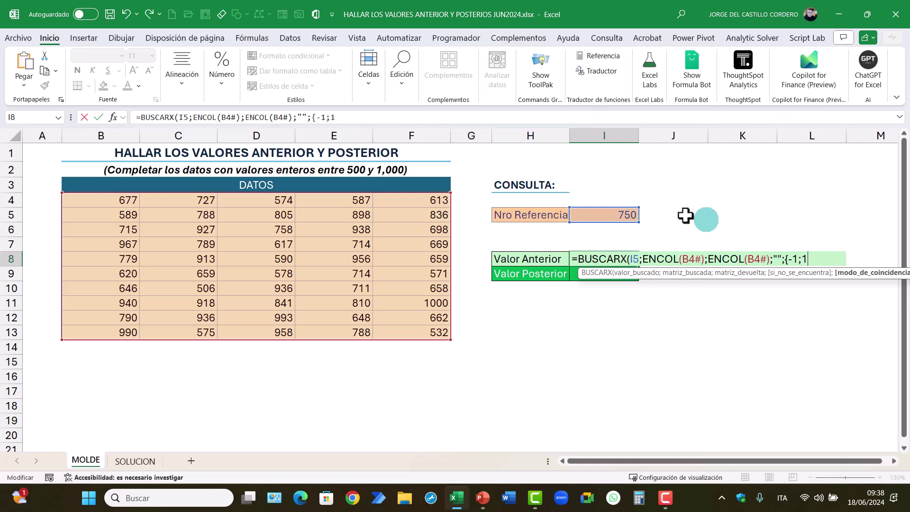
type("}")
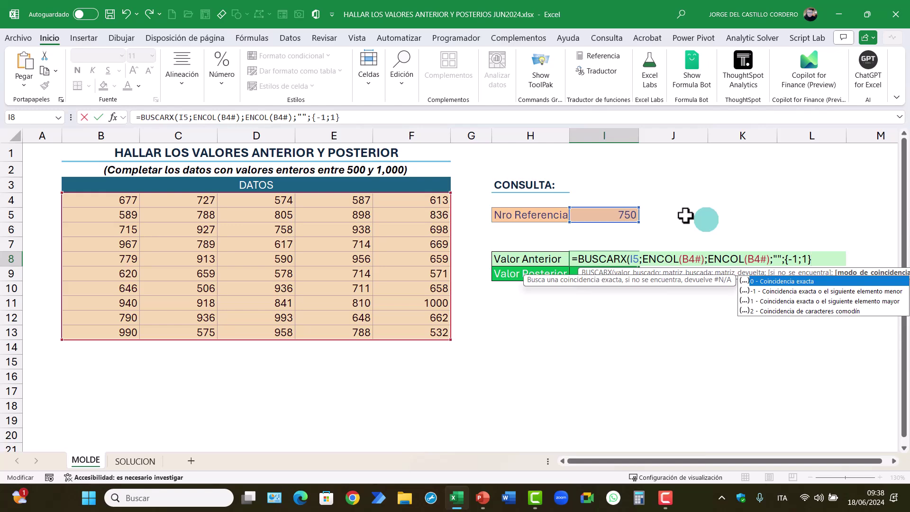
type(")")
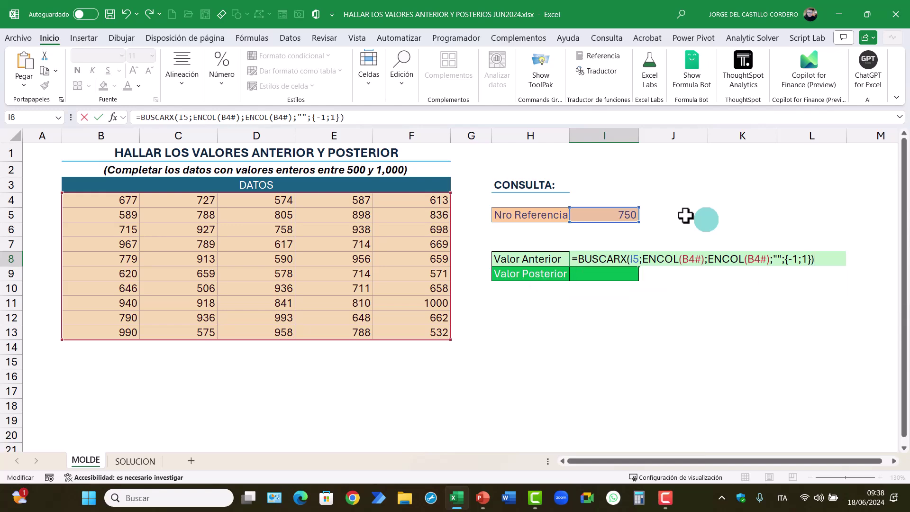
key("Return")
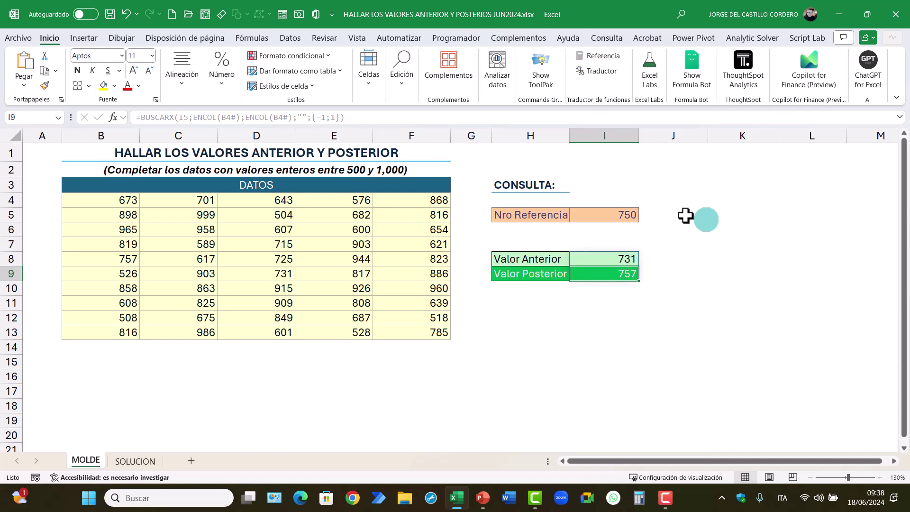
Step: Check the reference and both result cells, and set the Nro Referencia value in I5 to 700
left_click(621, 214)
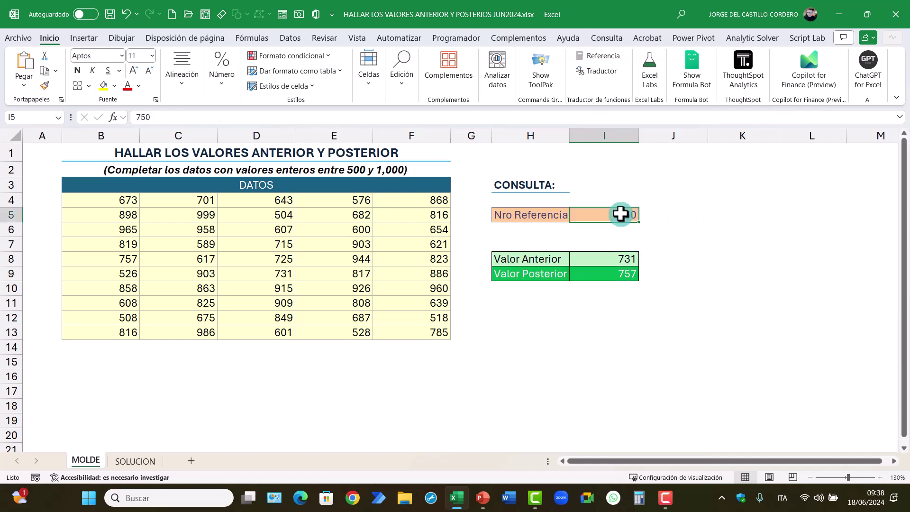
left_click(613, 261)
left_click(614, 277)
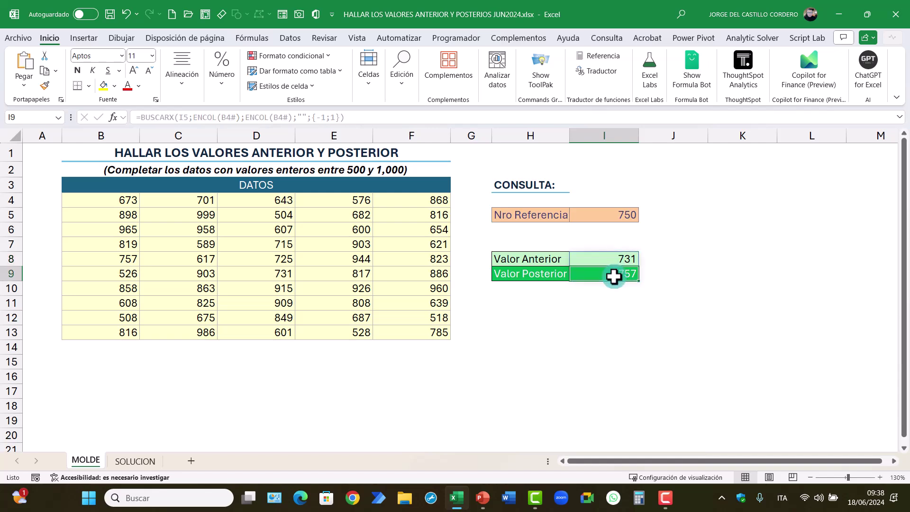
left_click(617, 215)
type("700")
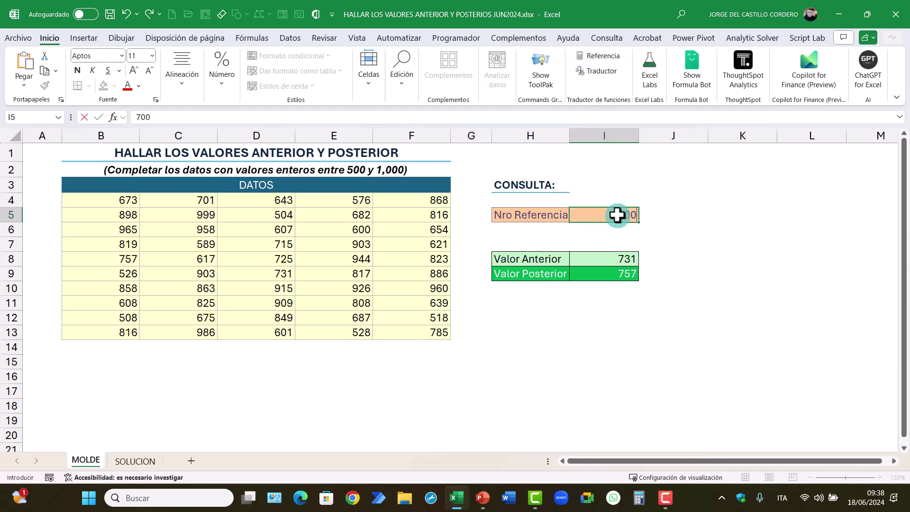
key("Return")
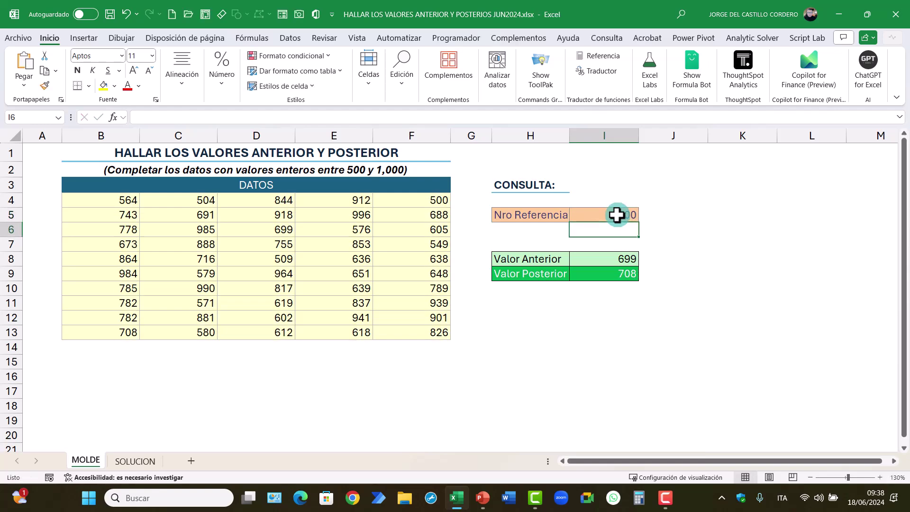
Step: Start a new conditional formatting rule for the DATOS values in B4:F13 that uses a formula to determine the cells
left_click(137, 200)
left_click_drag(137, 200, 409, 332)
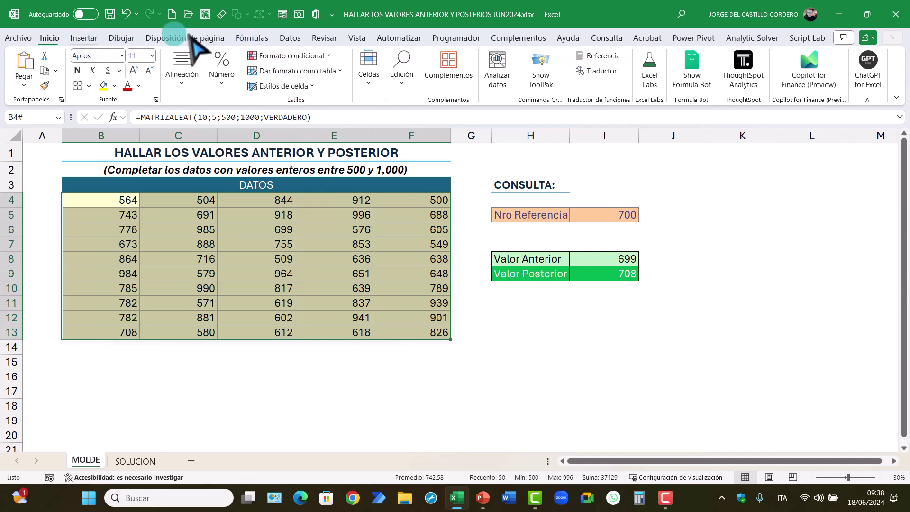
left_click(273, 56)
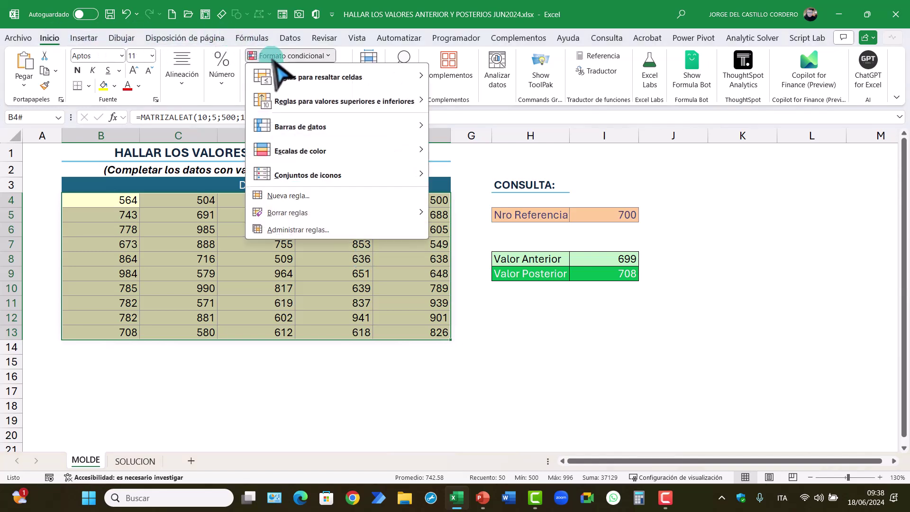
left_click(306, 195)
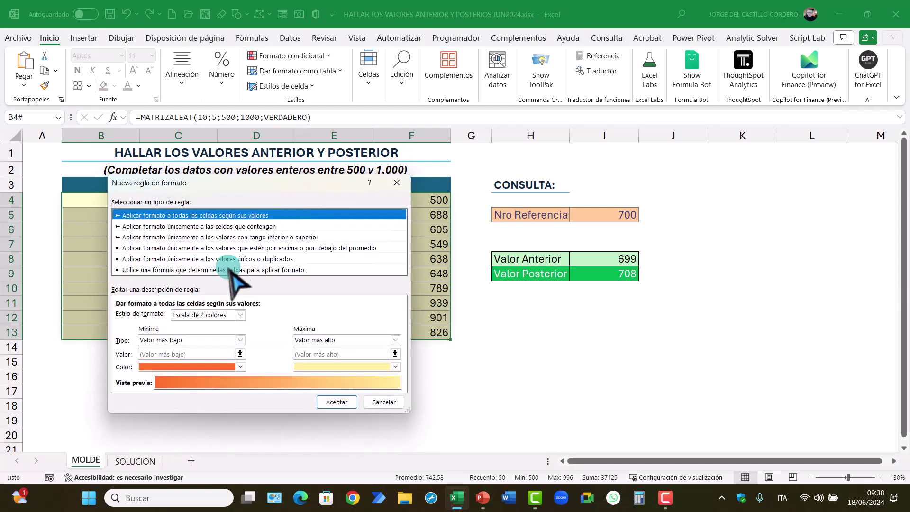
left_click(228, 270)
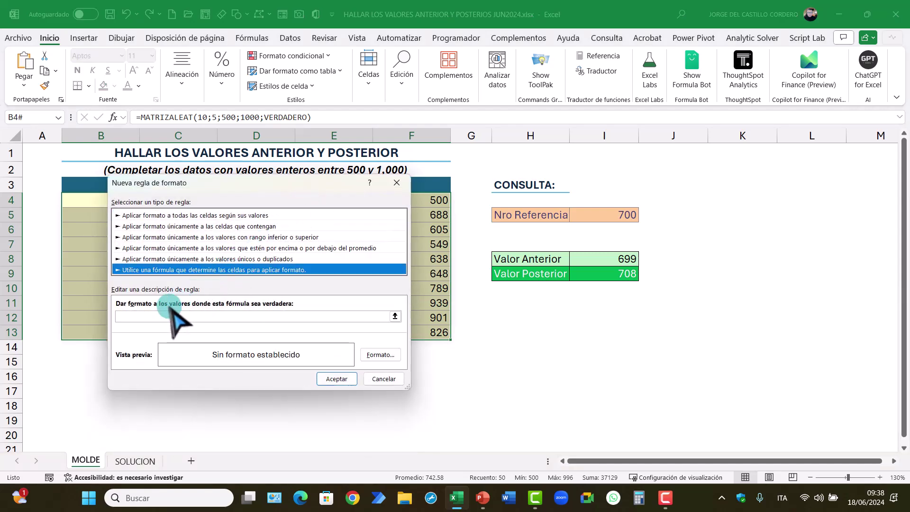
Step: Enter =B4=$I$8 as the rule formula to match the Valor Anterior cell
left_click_drag(205, 177, 439, 157)
left_click(355, 297)
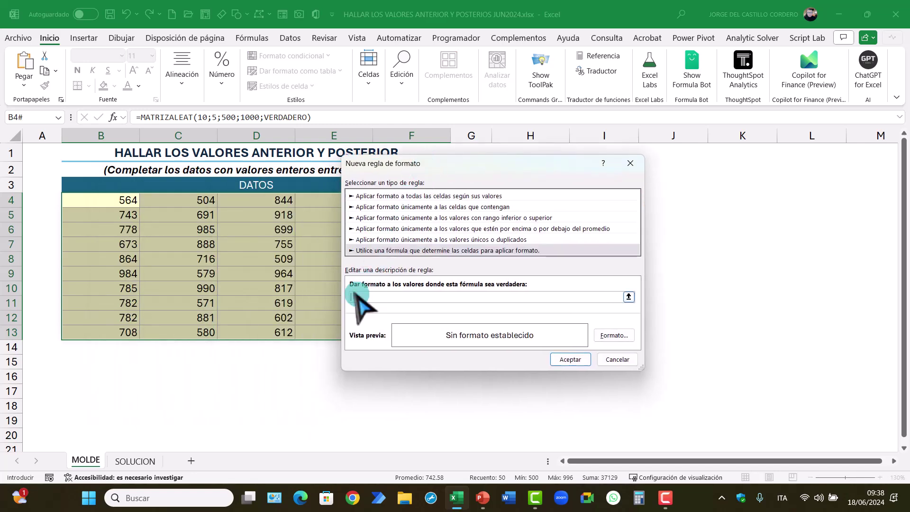
left_click(125, 206)
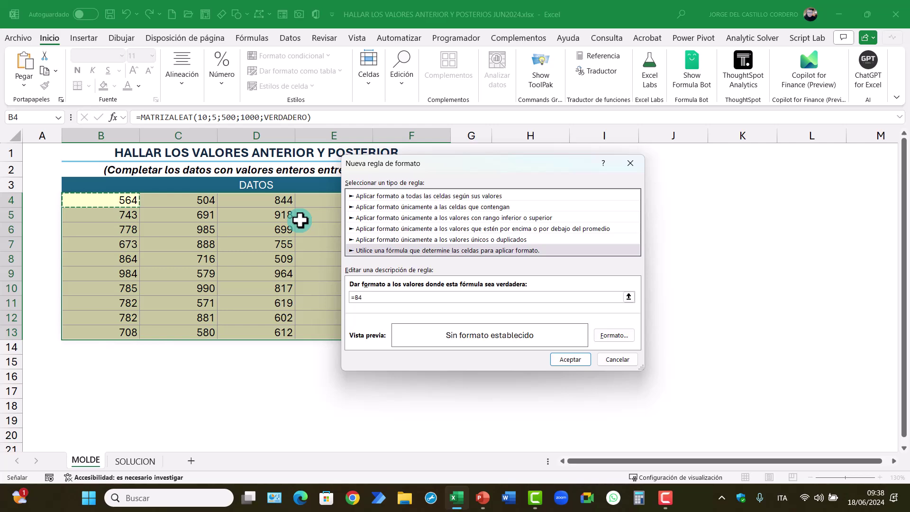
left_click_drag(569, 167, 309, 170)
left_click(603, 259)
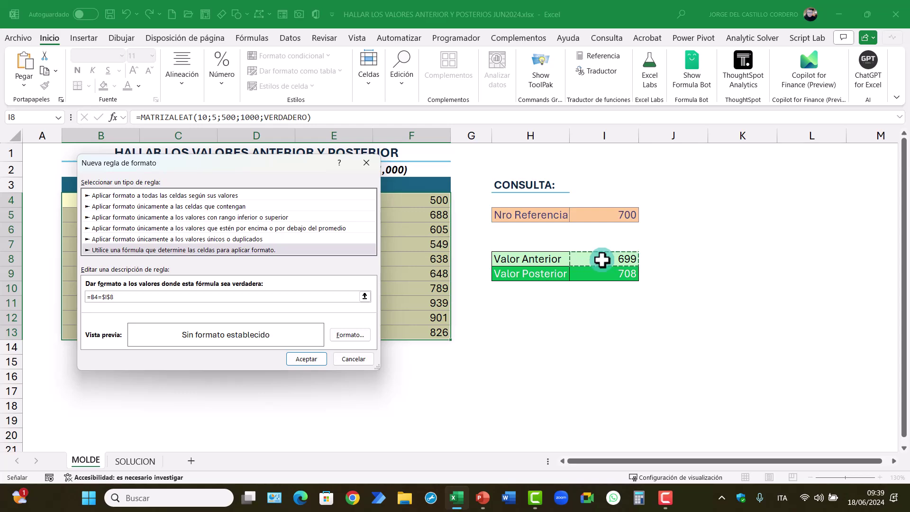
Step: Give the Valor Anterior rule a light green fill and Negrita font style, and apply it to the data
left_click(361, 334)
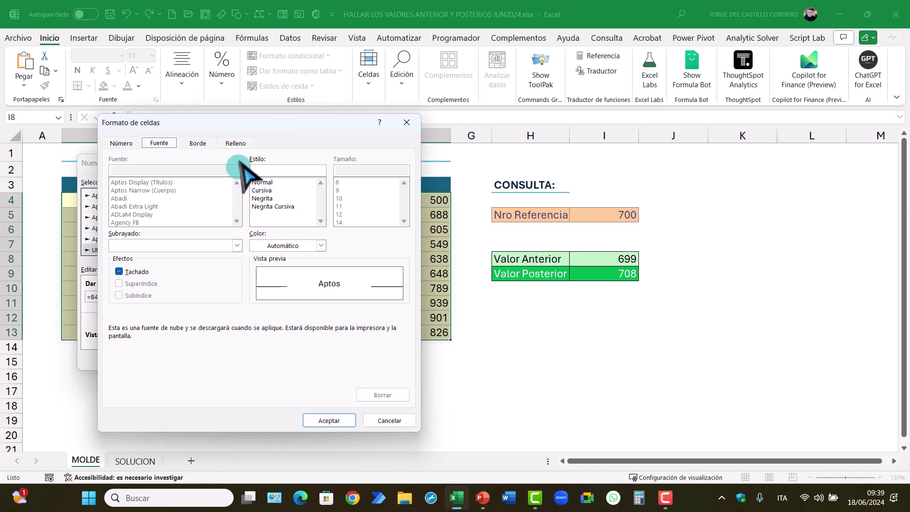
left_click(237, 143)
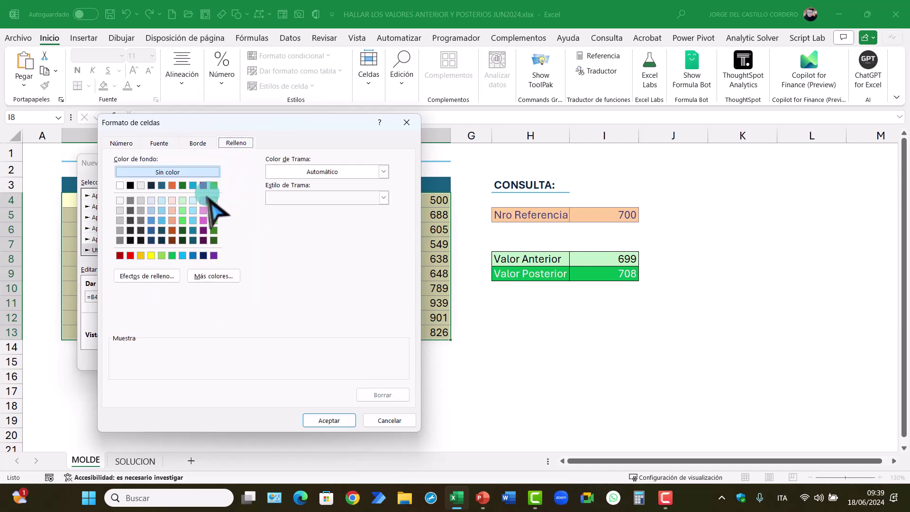
left_click(184, 212)
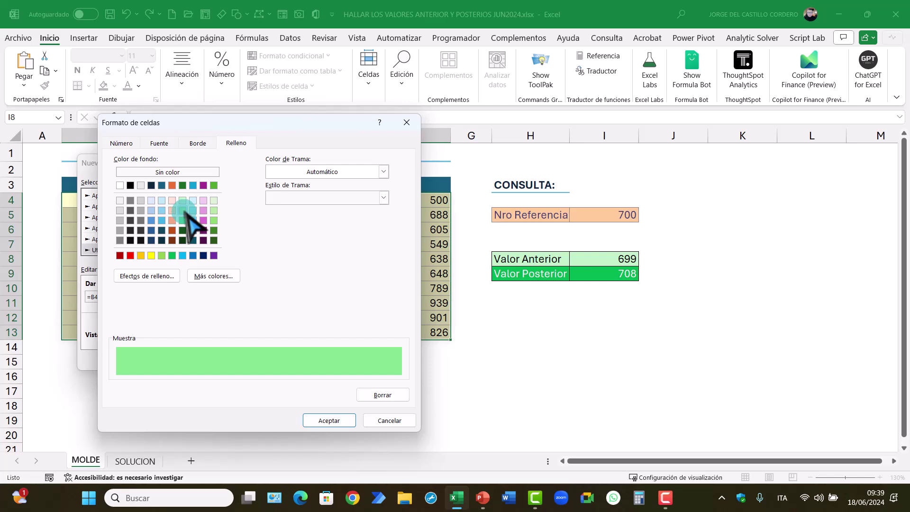
left_click(162, 144)
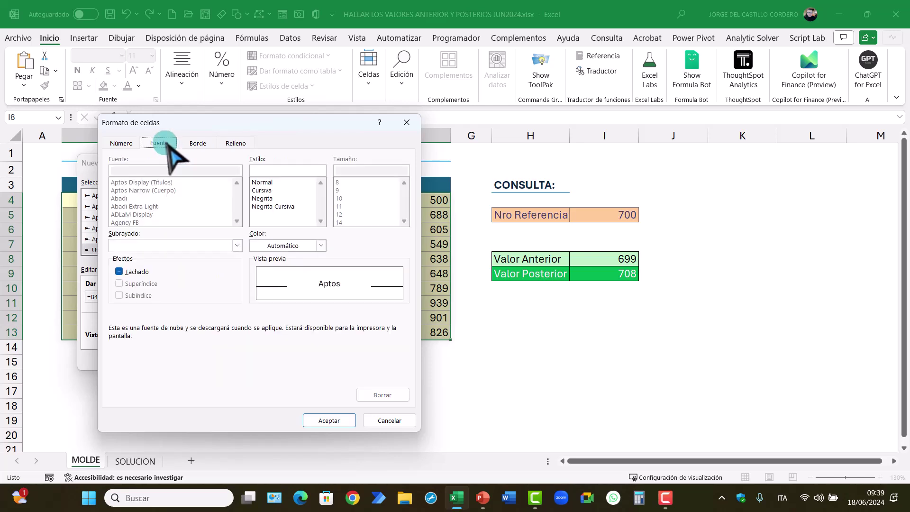
left_click(263, 199)
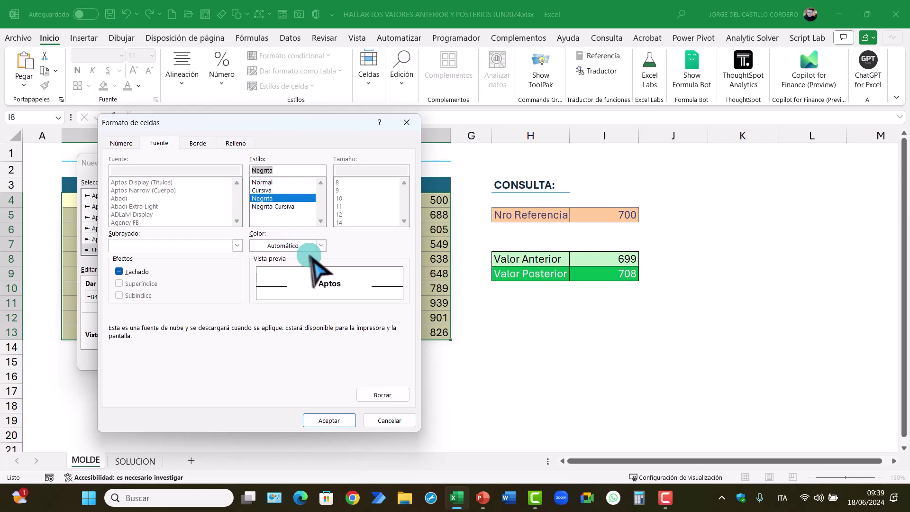
left_click(338, 420)
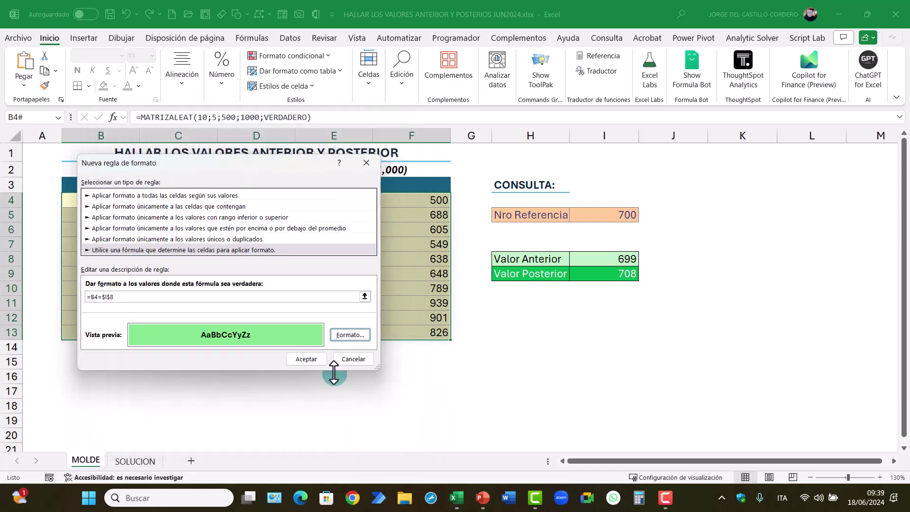
left_click(310, 359)
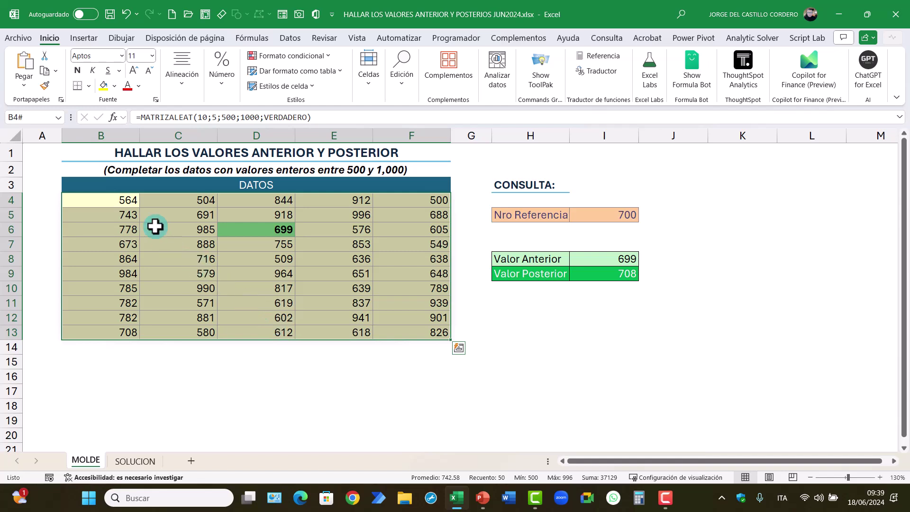
Step: Start a second formula-based conditional formatting rule for the same DATOS range B4:F13
left_click_drag(133, 206, 391, 332)
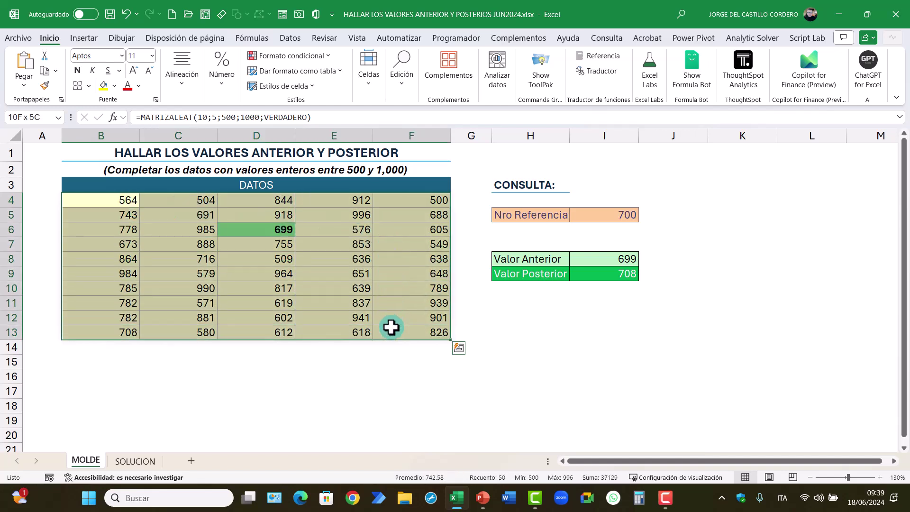
left_click(292, 60)
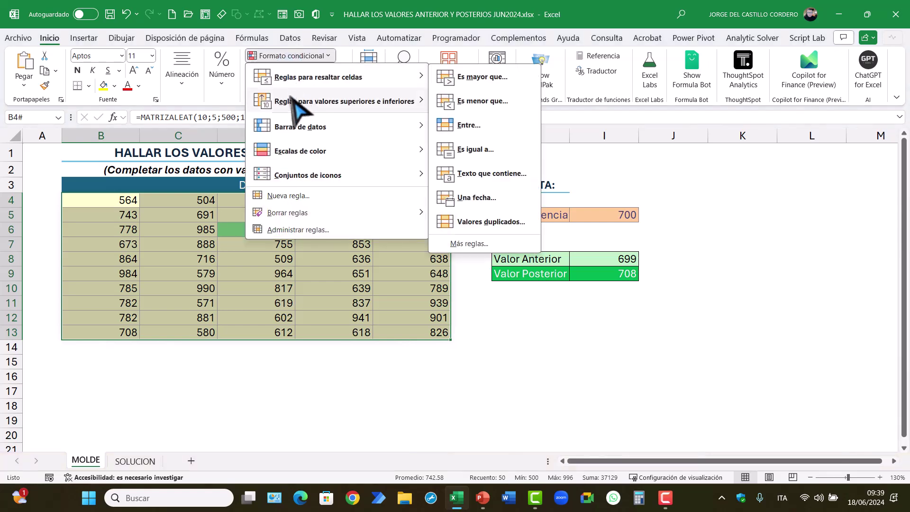
left_click(294, 196)
left_click(204, 238)
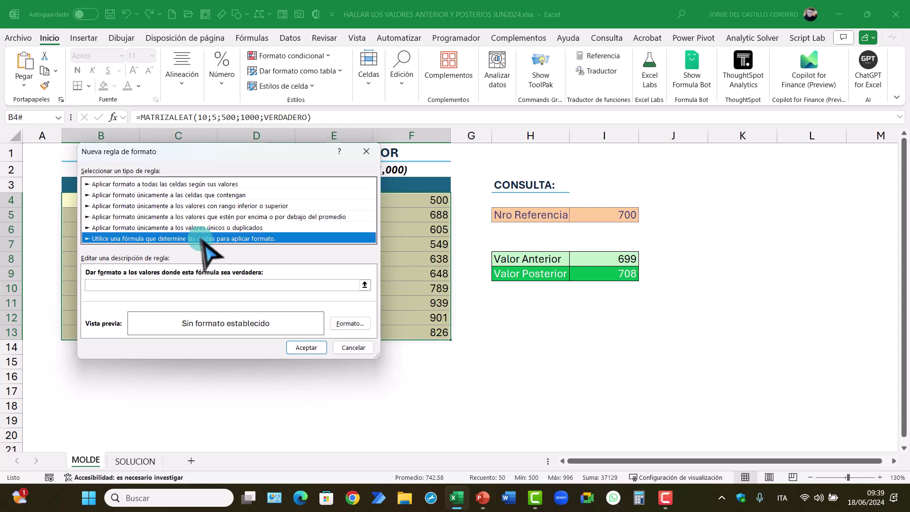
Step: Enter =B4=$I$9 as the second rule's formula to match the Valor Posterior cell
left_click(129, 285)
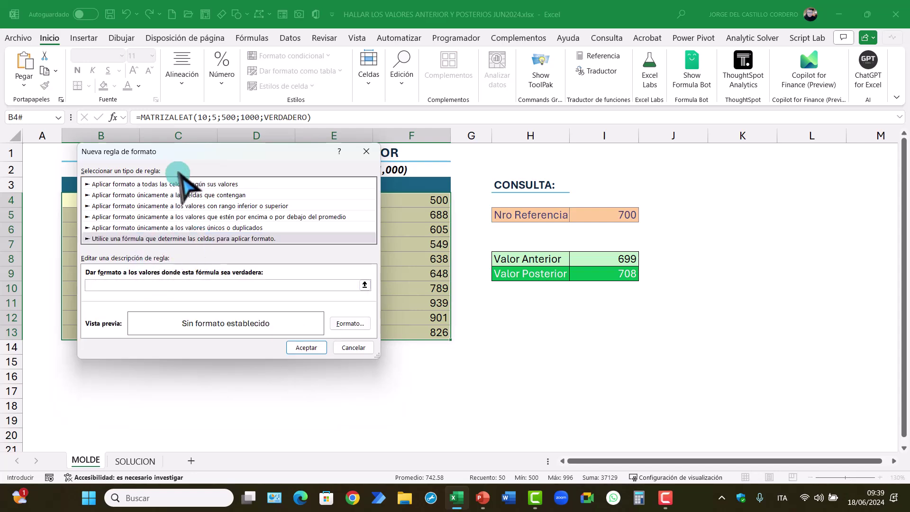
left_click_drag(186, 156, 349, 150)
left_click(129, 200)
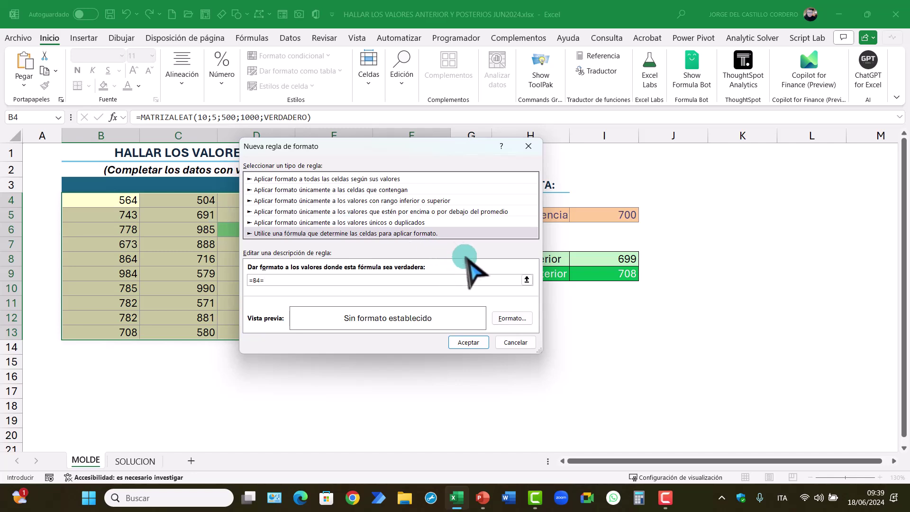
left_click_drag(425, 155, 357, 146)
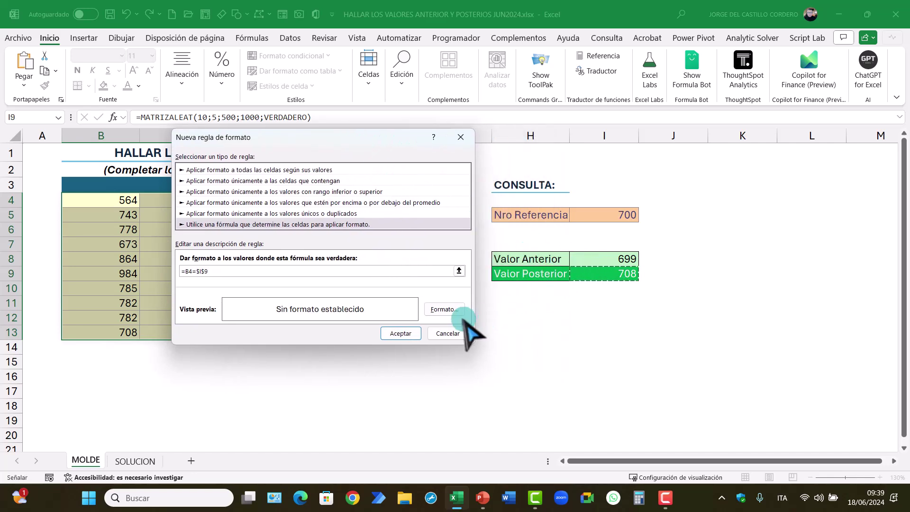
Step: Set a standard green background fill for the Valor Posterior rule
left_click(444, 310)
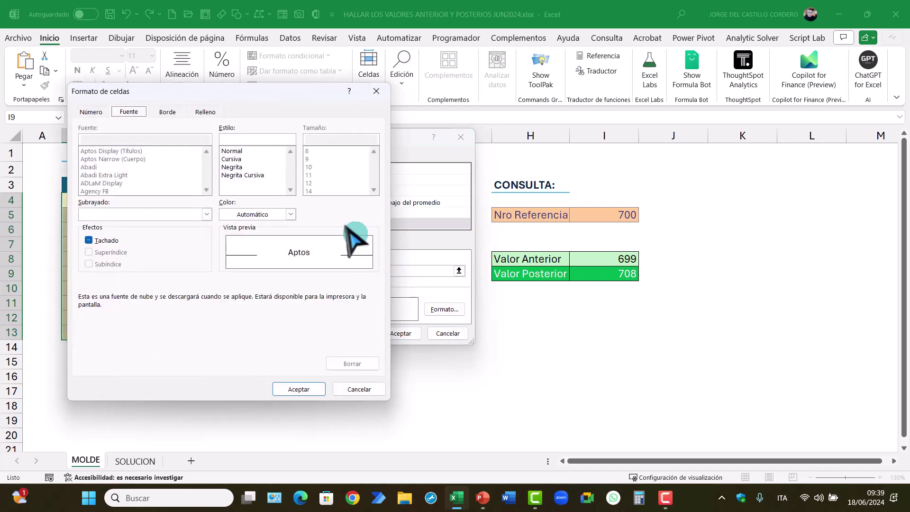
left_click(206, 113)
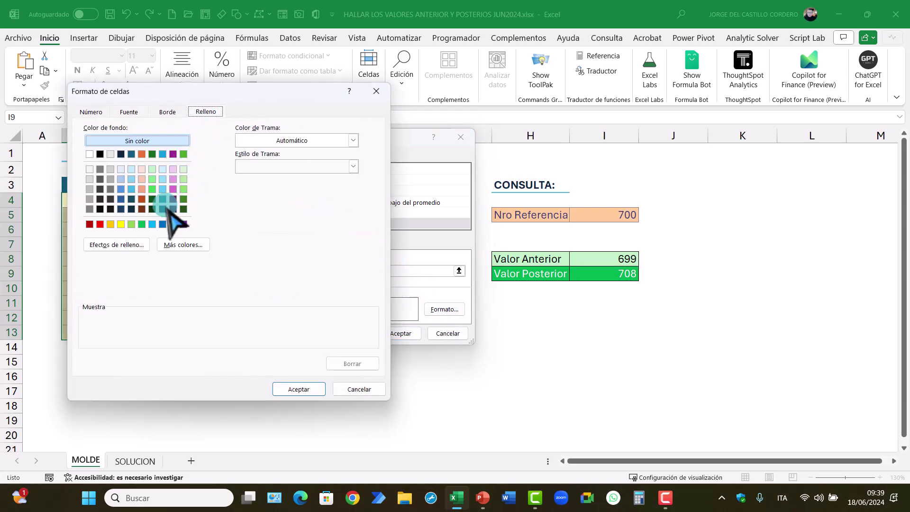
left_click(147, 224)
left_click(147, 224)
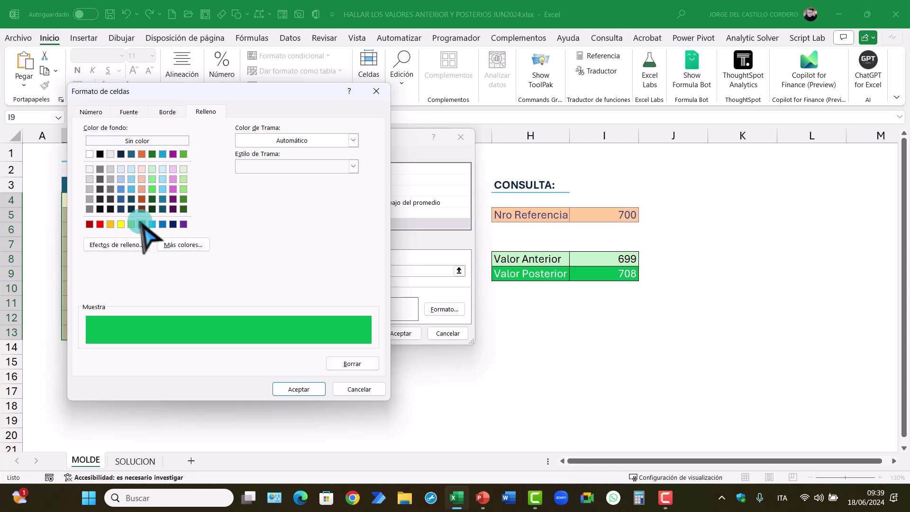
Step: Set the Valor Posterior rule's font to Negrita in white and apply the rule to the data
left_click(142, 112)
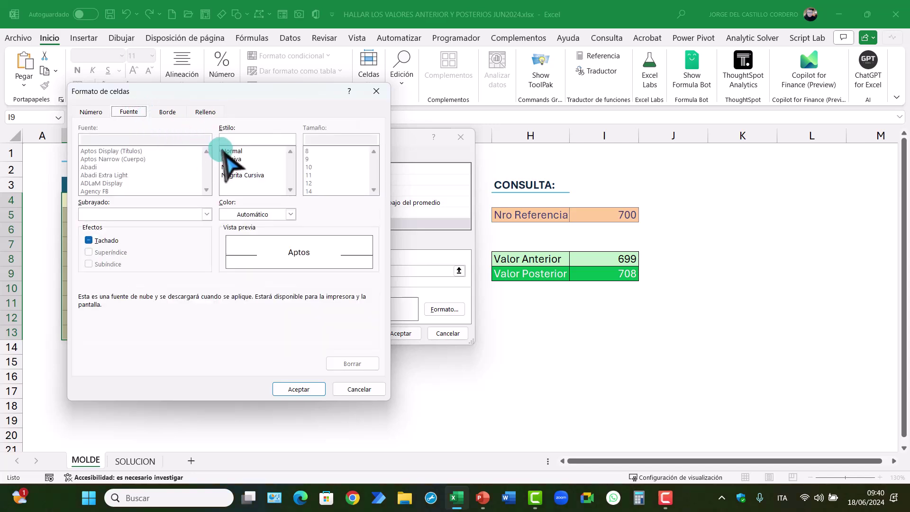
left_click(235, 167)
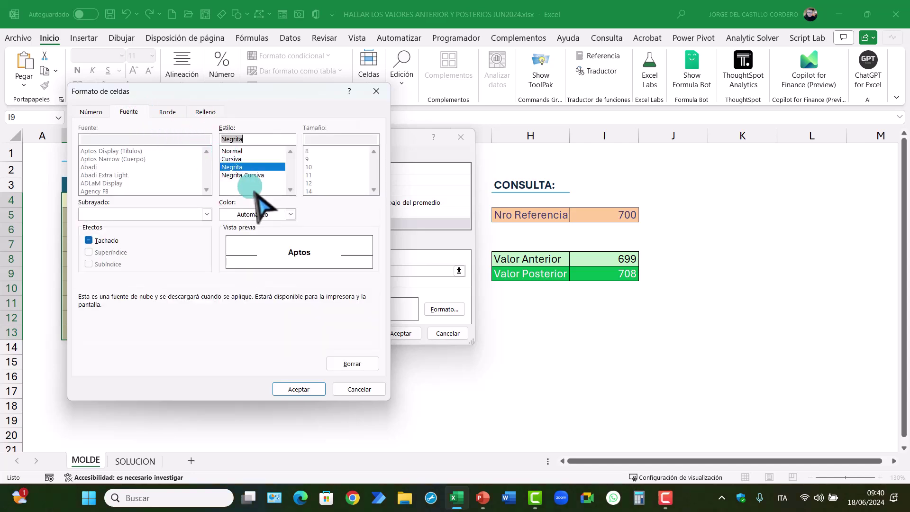
left_click(290, 214)
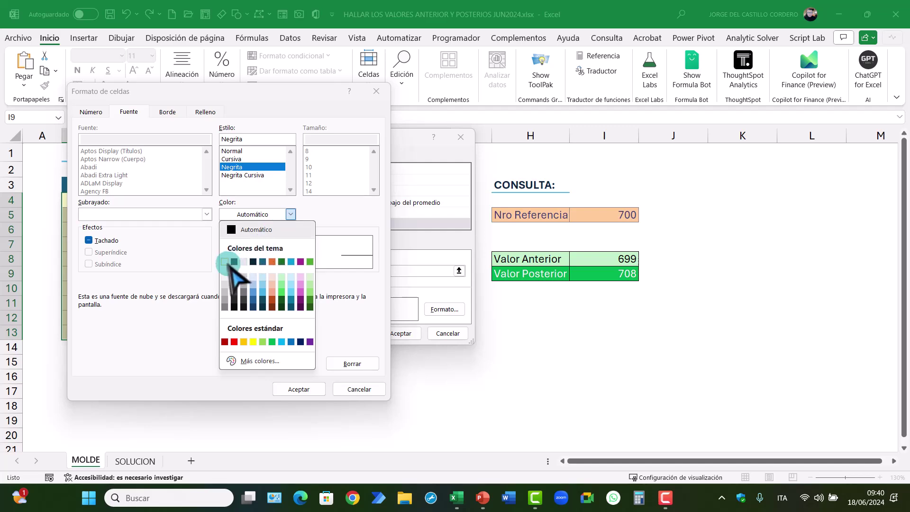
left_click(225, 262)
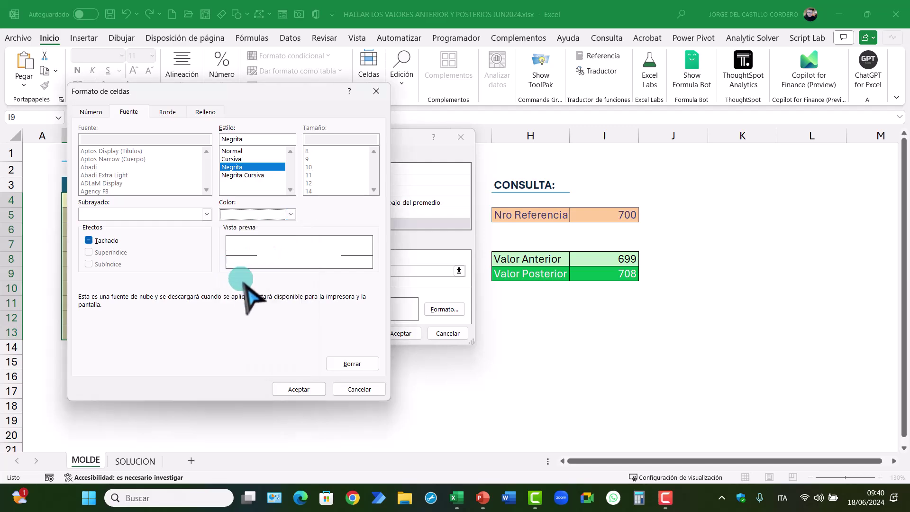
left_click(297, 389)
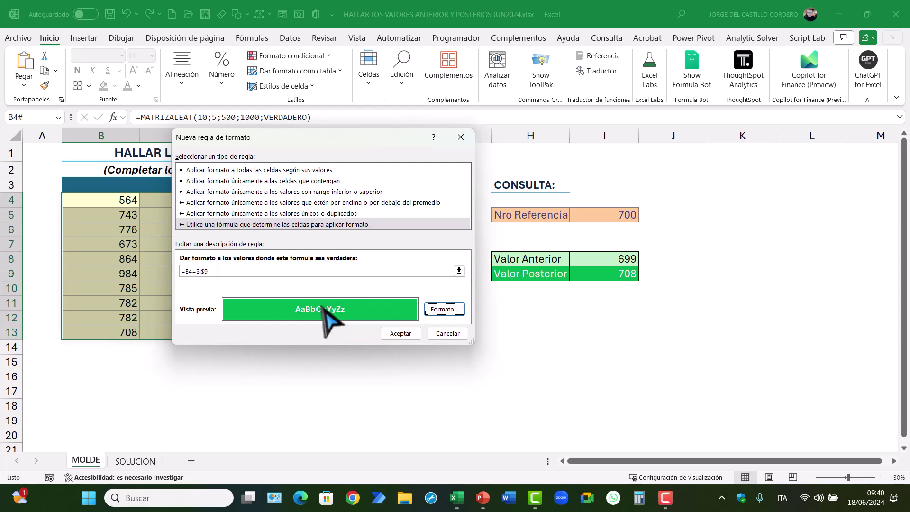
left_click(414, 334)
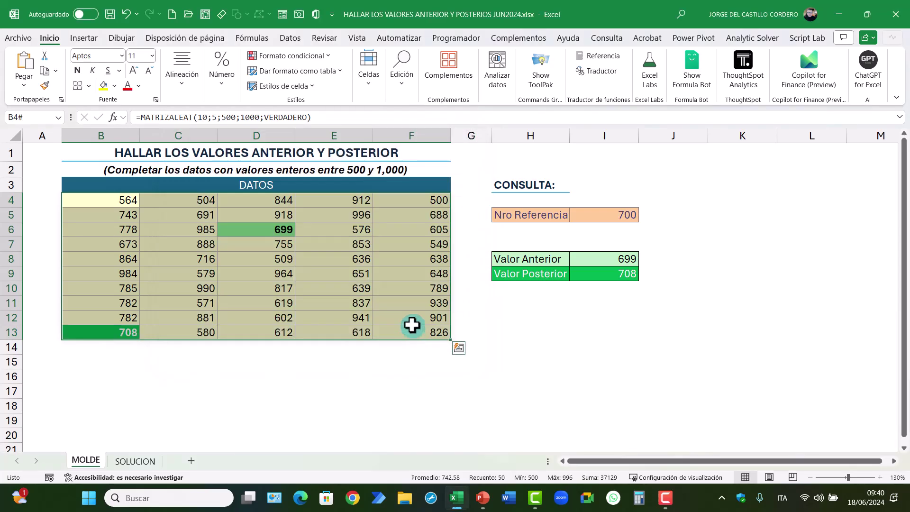
left_click(500, 329)
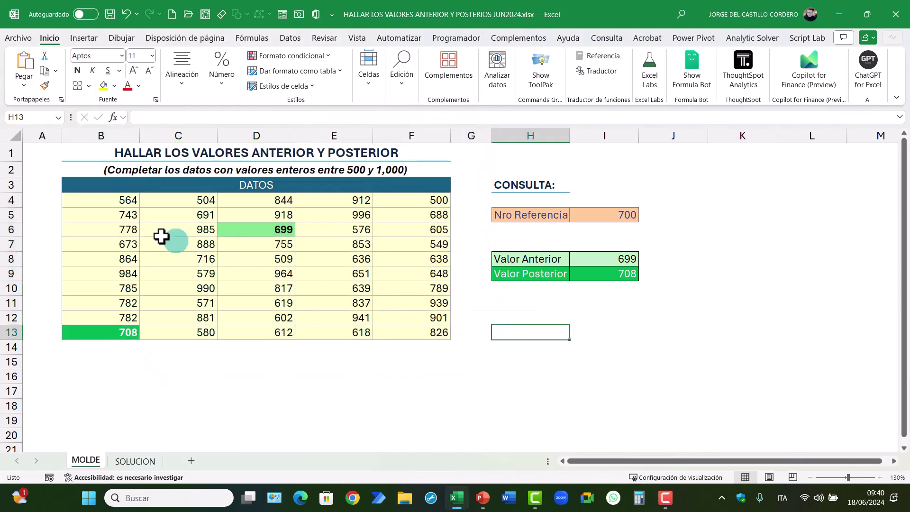
Step: Set Nro Referencia in I5 to 650 to test the lookups and highlighting
left_click(627, 215)
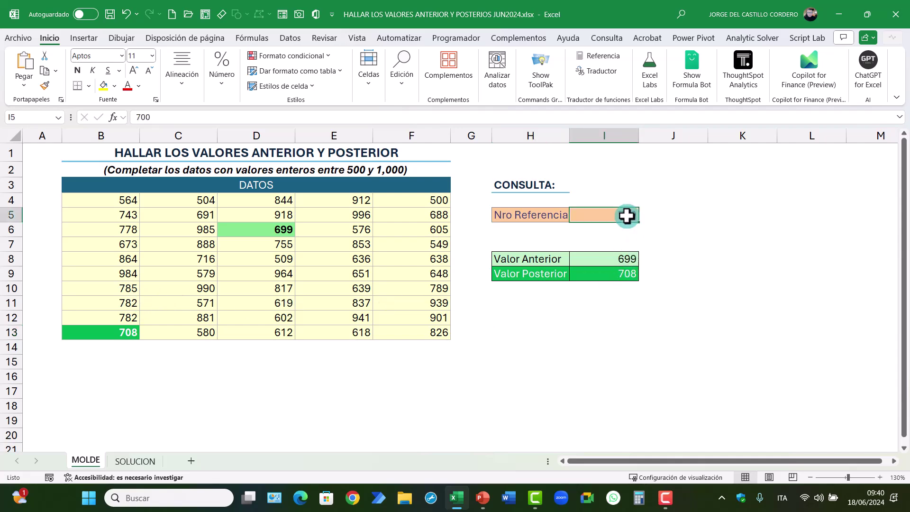
type("650")
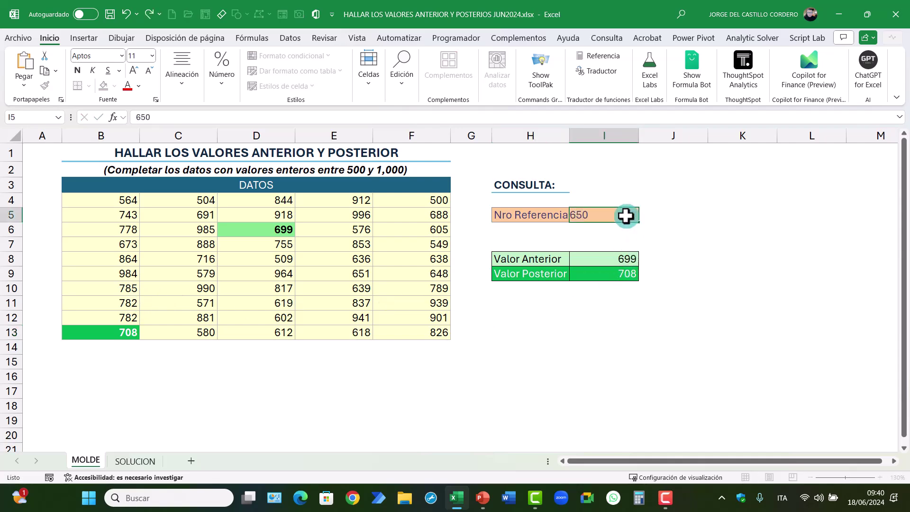
key("Return")
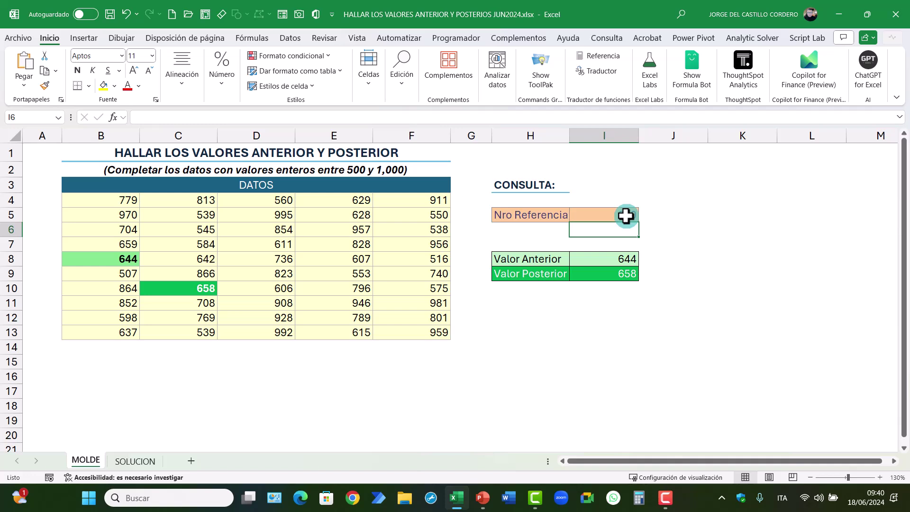
Step: Recalculate the random DATOS values several times to check that the highlighting follows the Valor Anterior and Valor Posterior results
left_click(626, 216)
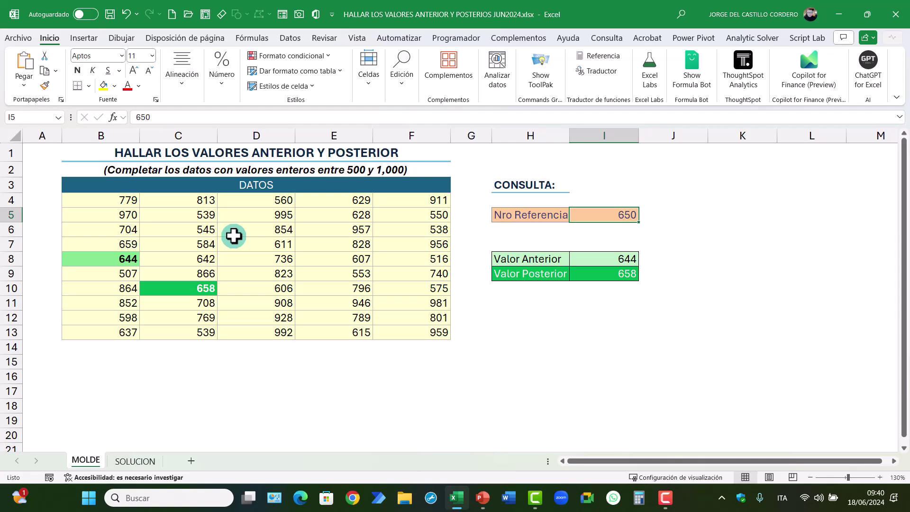
key("F9")
key("F9")
key("F9")
key("F9")
key("F9")
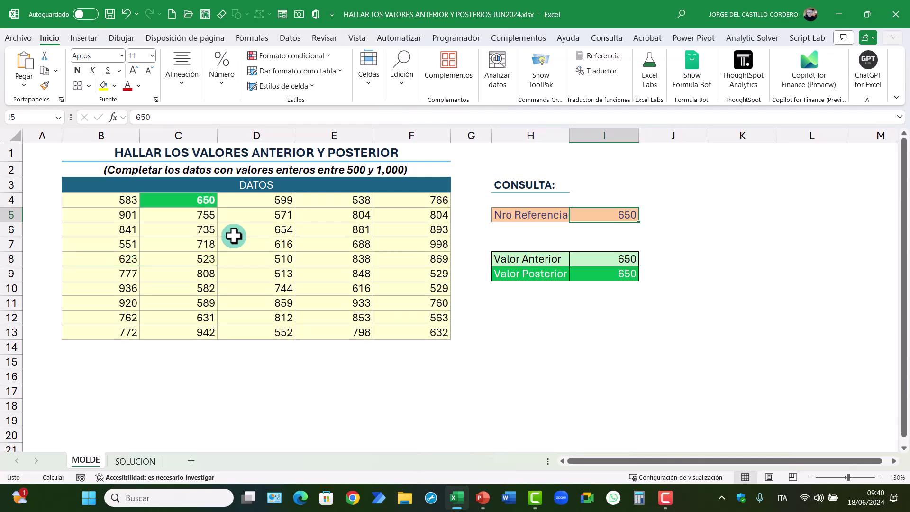
key("F9")
key("F9")
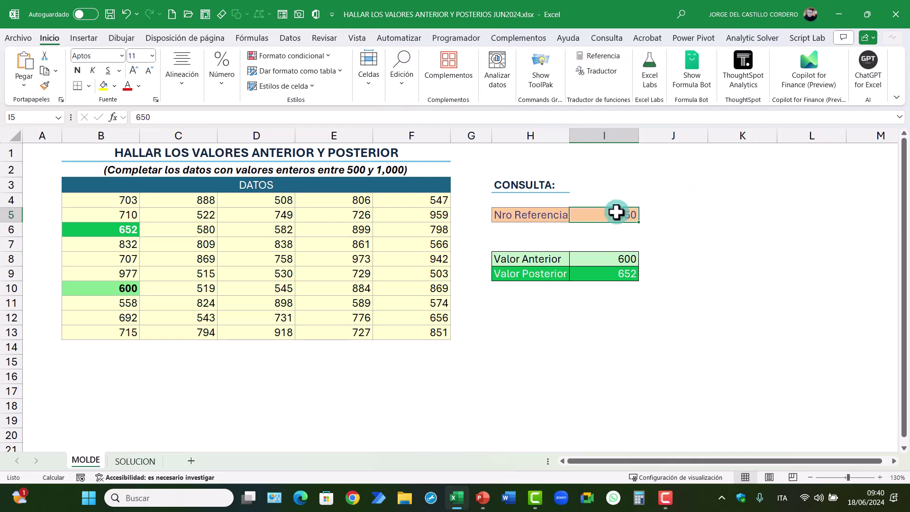
Step: Set Nro Referencia in I5 to 950
key("BackSpace")
type("950")
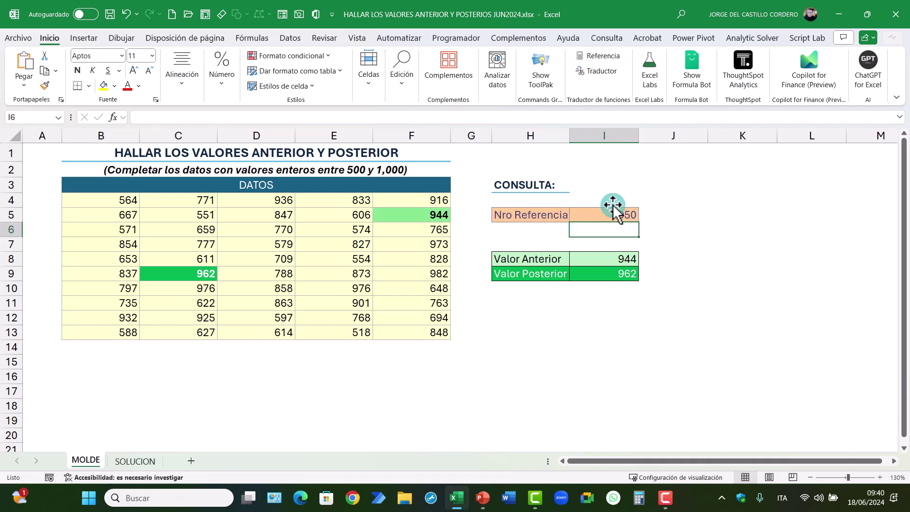